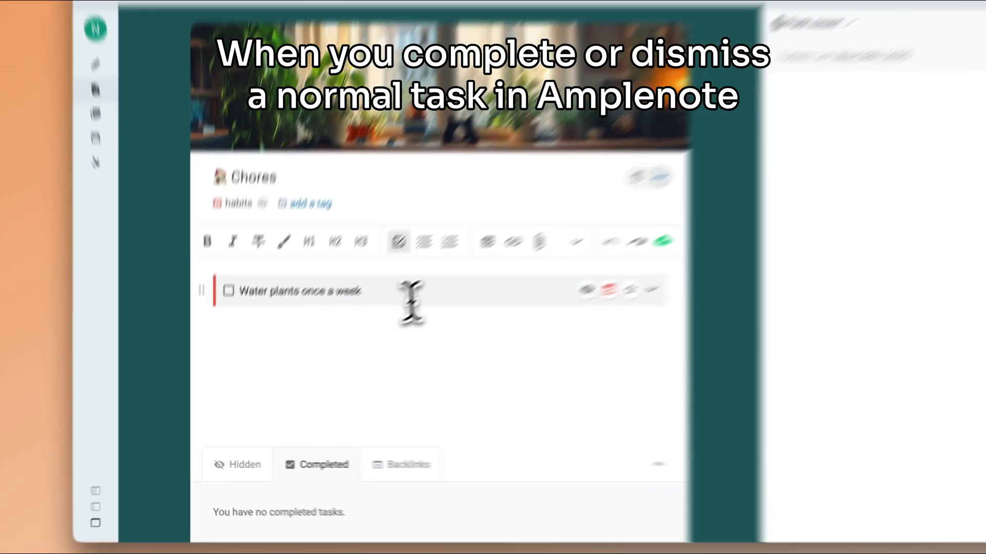
- Add 'A normal task' below the watering task in Chores and mark it completed
{"action": "left_click", "coordinate": [366, 324]}
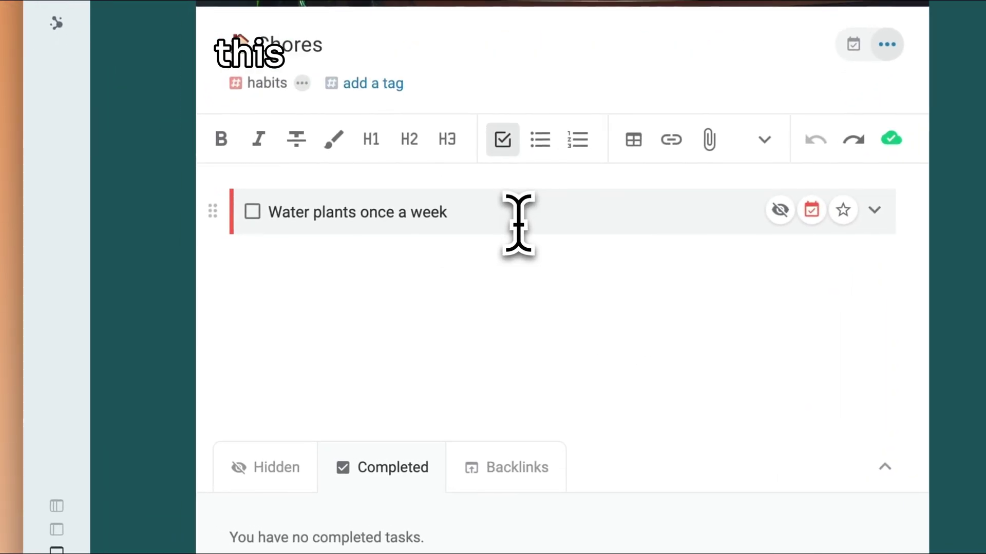
{"action": "key", "text": "Return"}
{"action": "type", "text": "A normal t"}
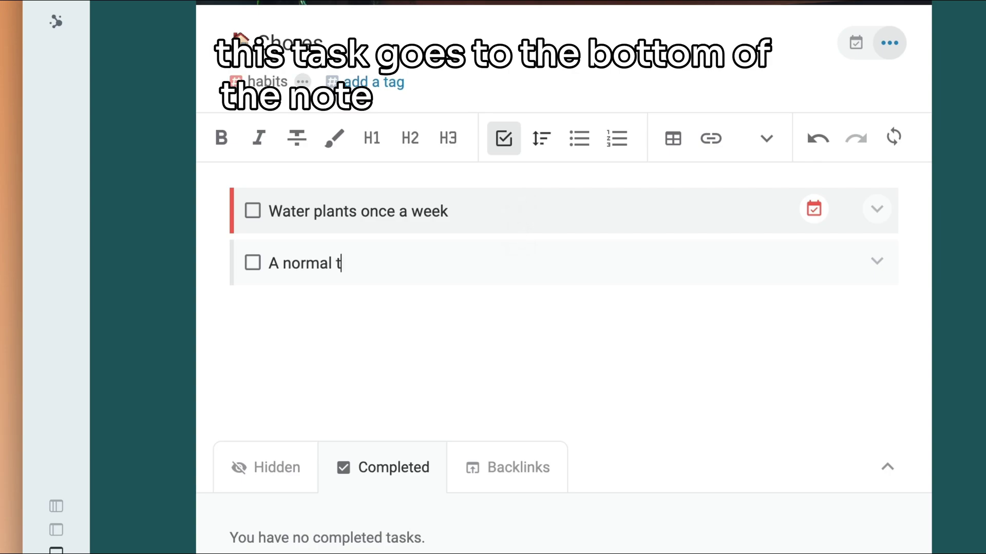
{"action": "type", "text": "ask"}
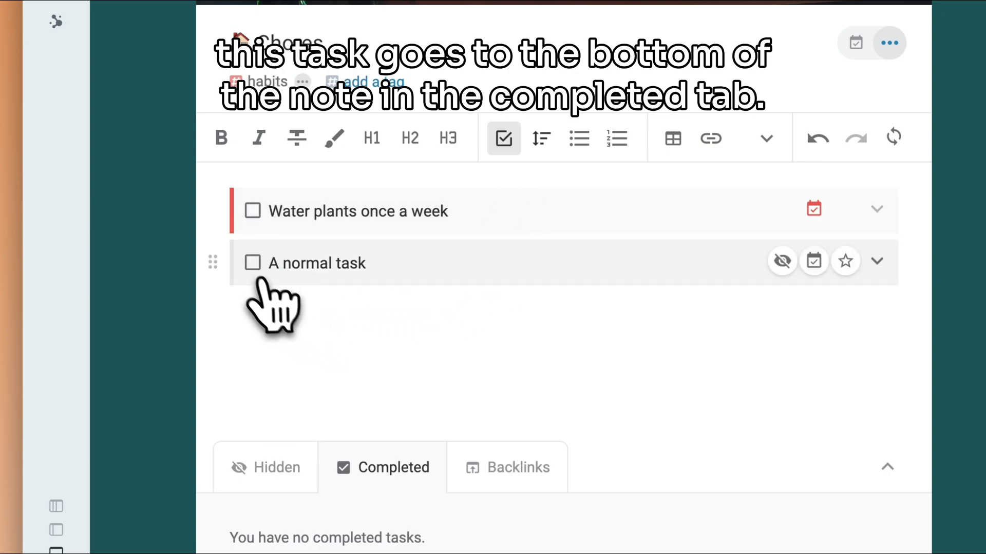
{"action": "left_click", "coordinate": [252, 263]}
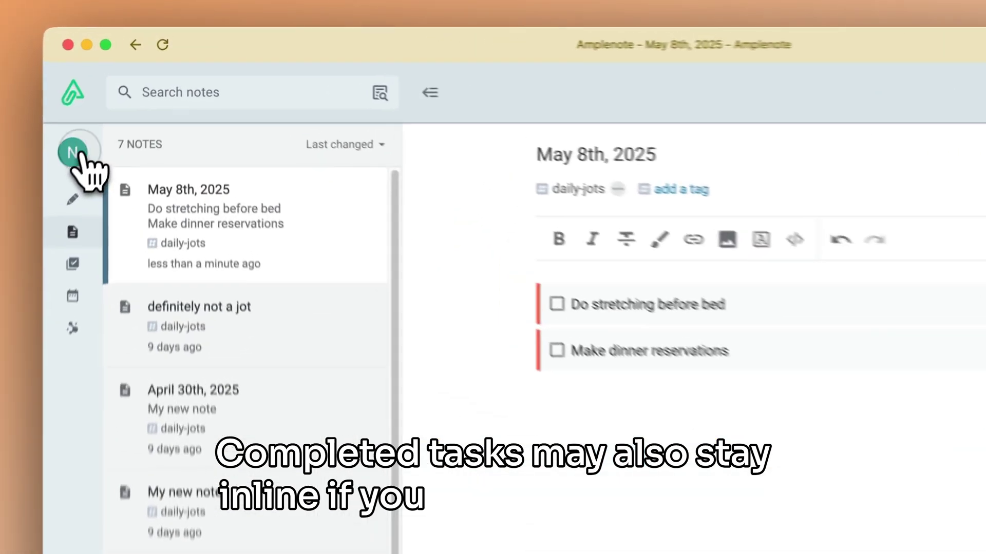
- Set the Task completion mode in Account Settings > Appearance to Cross-out
{"action": "left_click", "coordinate": [110, 102]}
{"action": "left_click", "coordinate": [105, 216]}
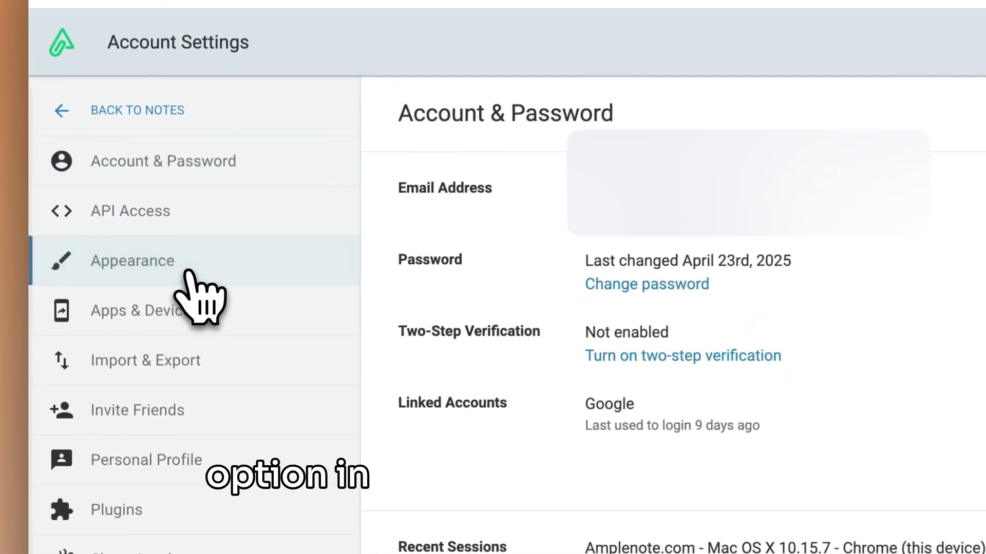
{"action": "left_click", "coordinate": [188, 272]}
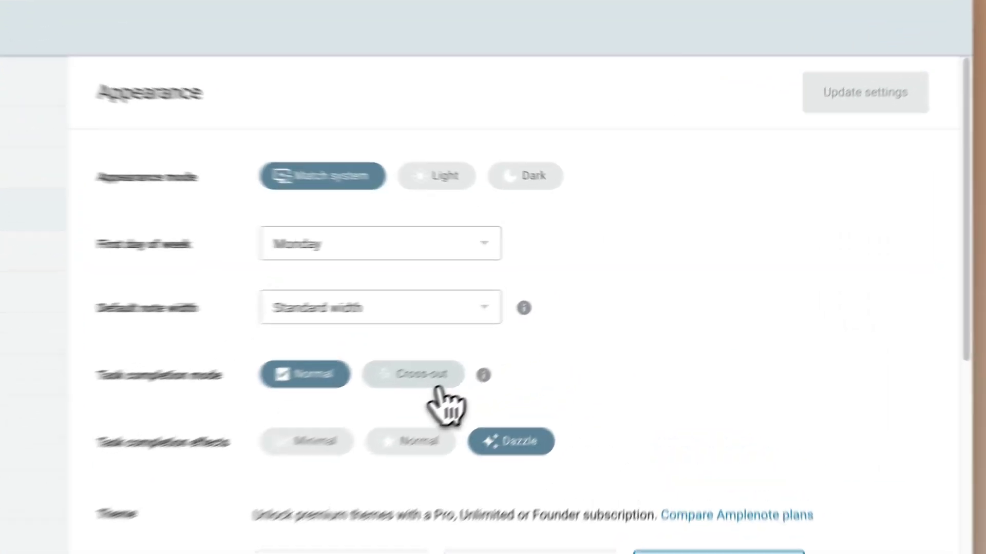
{"action": "left_click", "coordinate": [435, 387]}
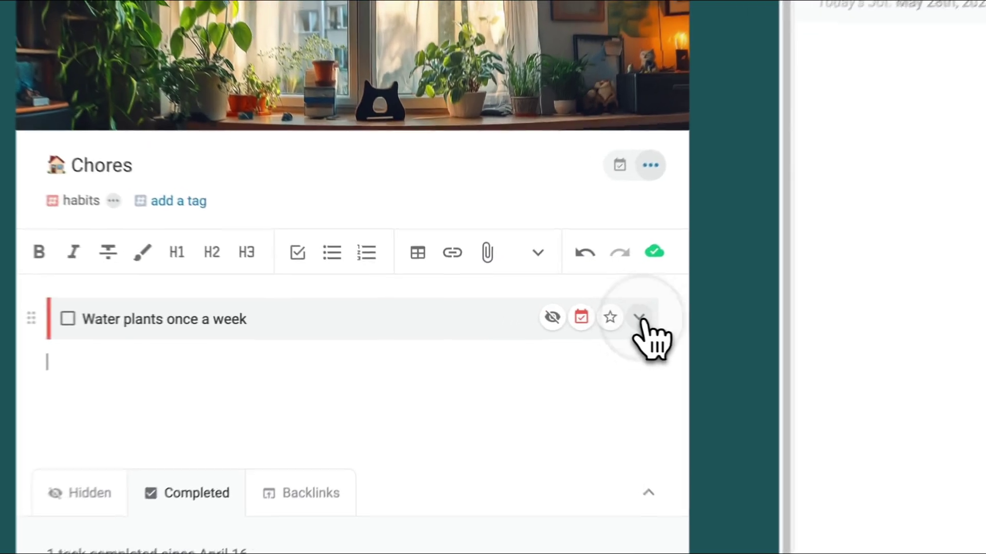
- Make the watering task repeat on a fixed schedule every day at 6:00 pm
{"action": "left_click", "coordinate": [563, 319]}
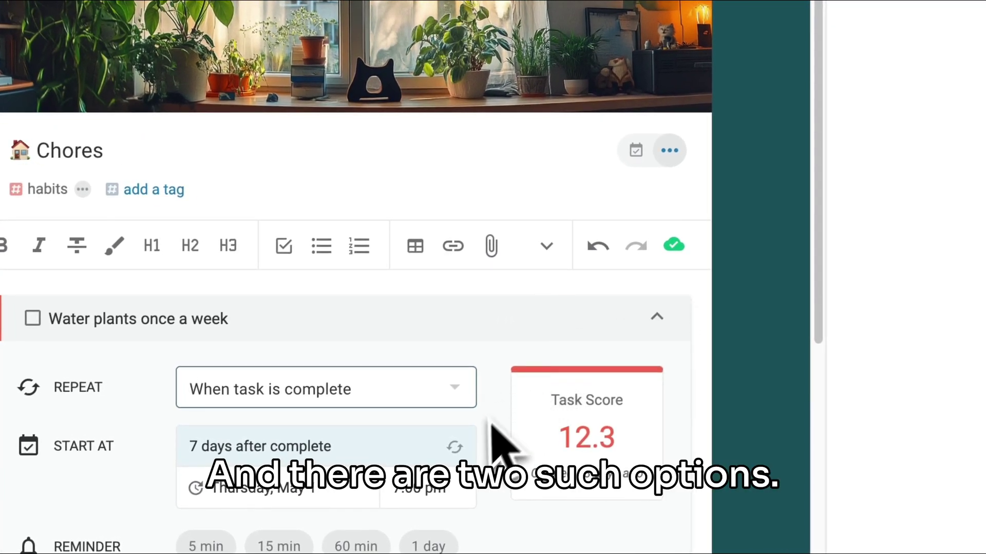
{"action": "scroll", "coordinate": [477, 441], "scroll_direction": "down", "scroll_amount": 4}
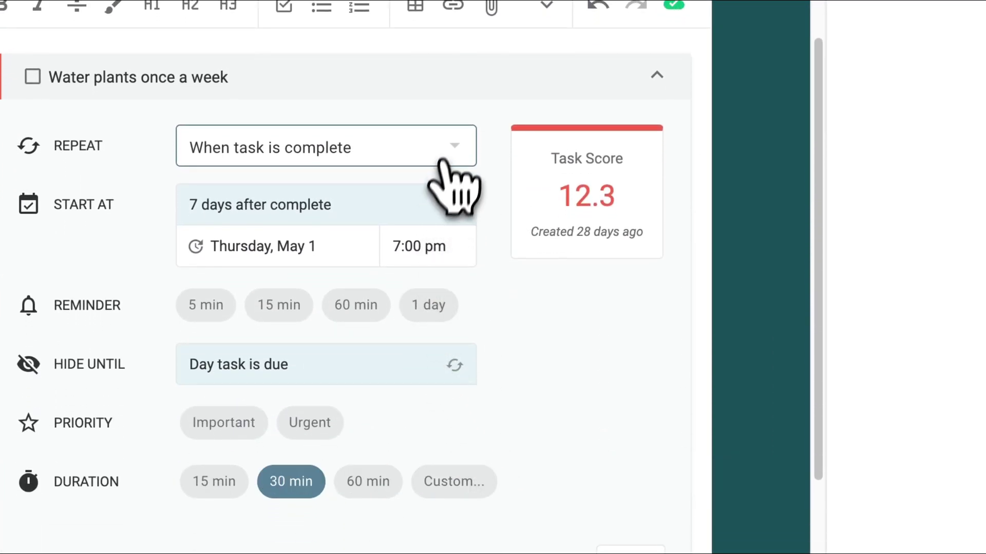
{"action": "left_click", "coordinate": [451, 155]}
{"action": "left_click", "coordinate": [333, 249]}
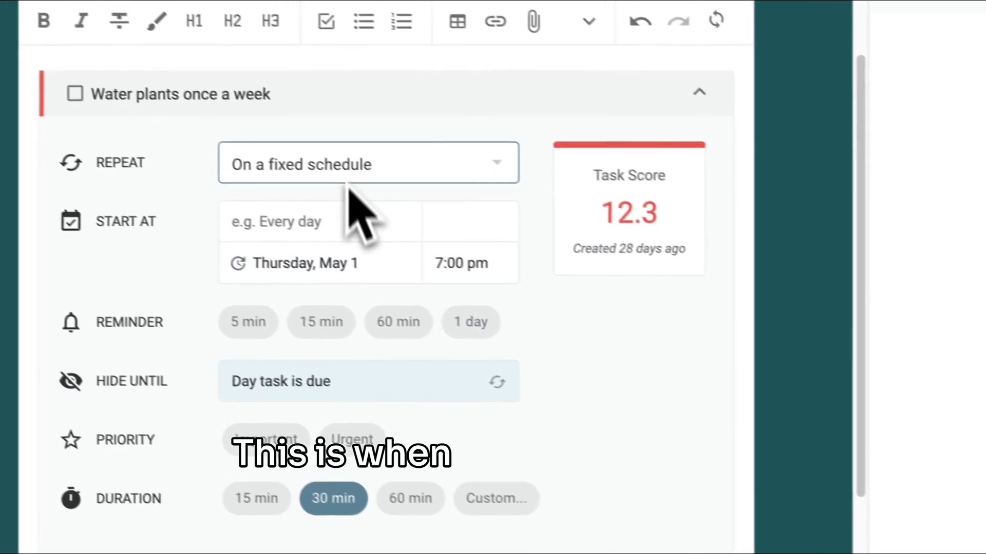
{"action": "left_click", "coordinate": [289, 203]}
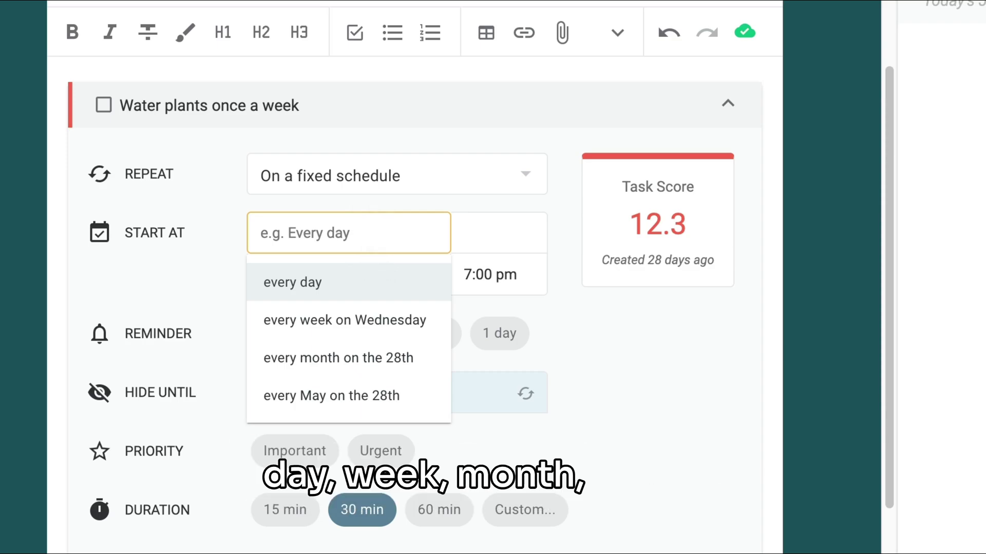
{"action": "type", "text": "e"}
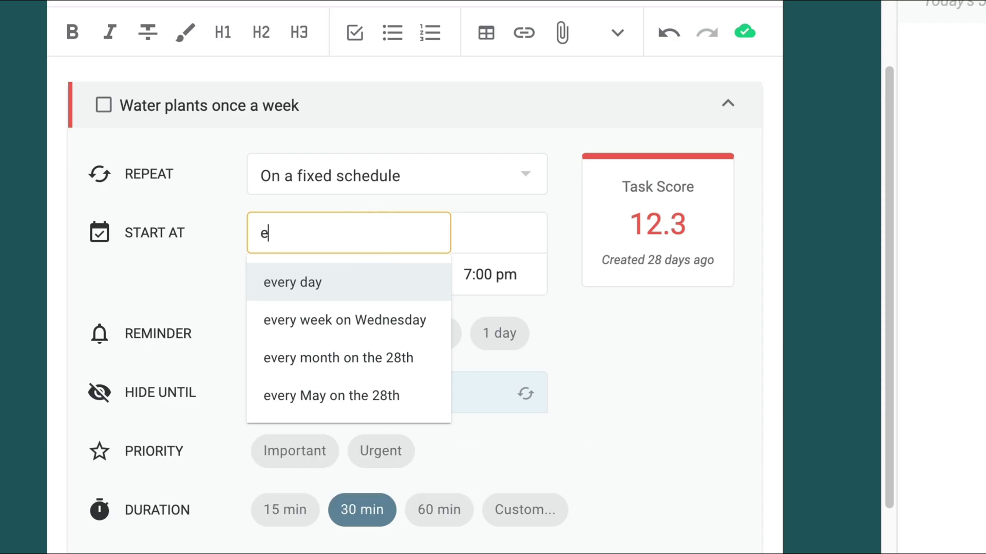
{"action": "type", "text": "very day"}
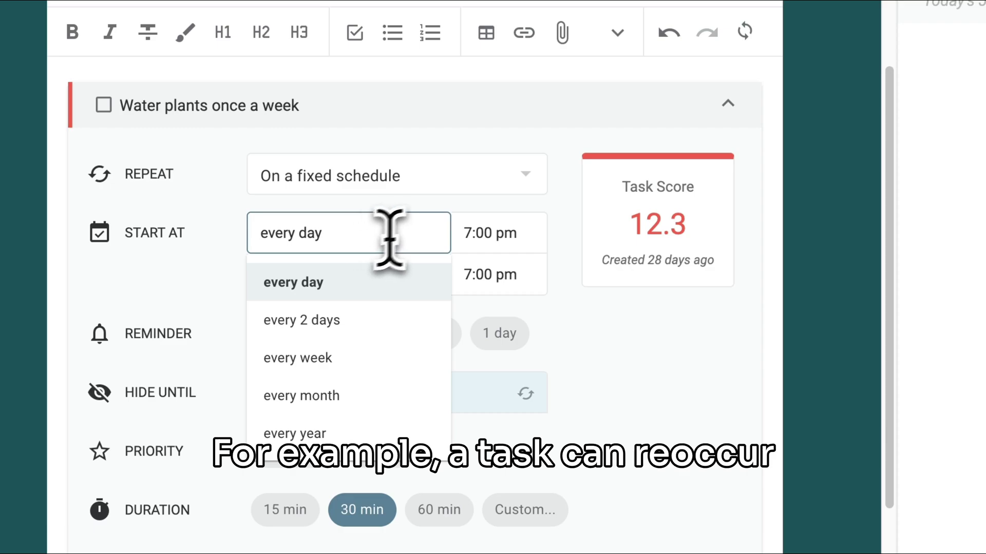
{"action": "left_click", "coordinate": [480, 233]}
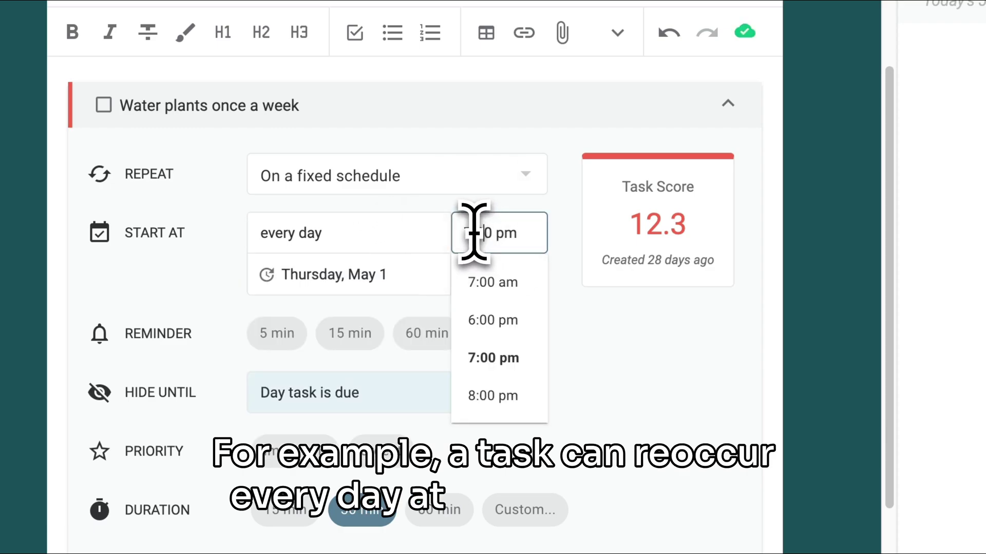
{"action": "left_click", "coordinate": [477, 319]}
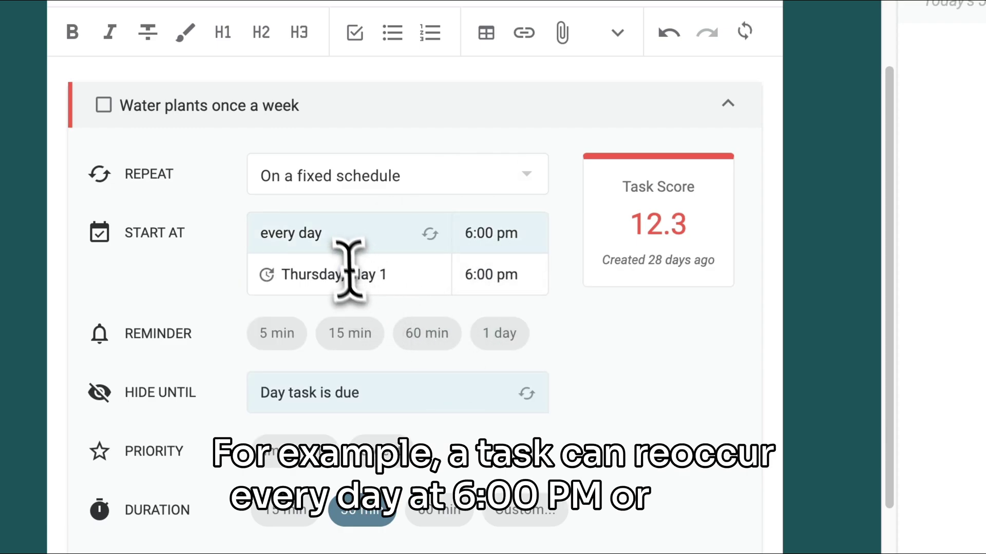
- Change the recurrence to every week on Monday and Friday at 10:00 am
{"action": "left_click", "coordinate": [347, 231]}
{"action": "key", "text": "BackSpace"}
{"action": "key", "text": "BackSpace"}
{"action": "key", "text": "BackSpace"}
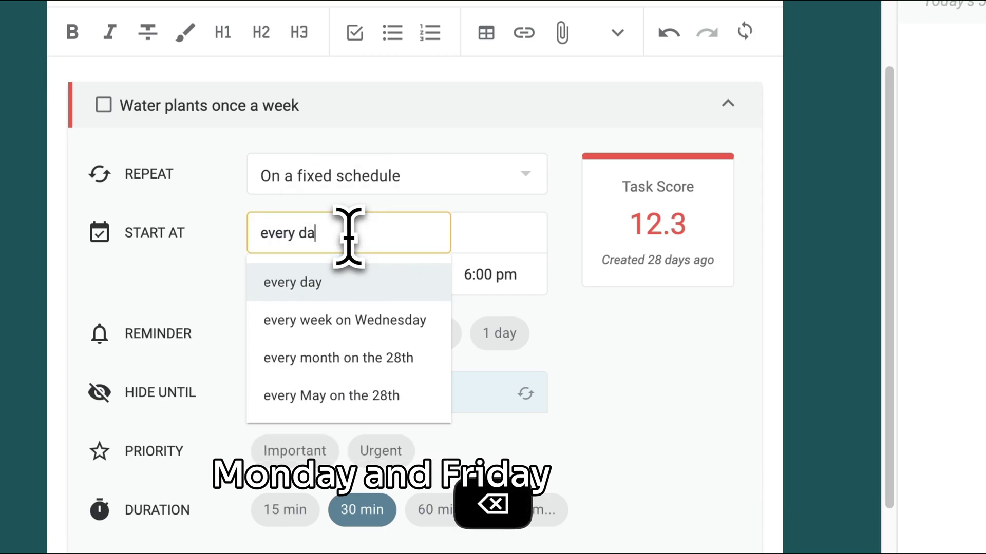
{"action": "type", "text": "mon,fri"}
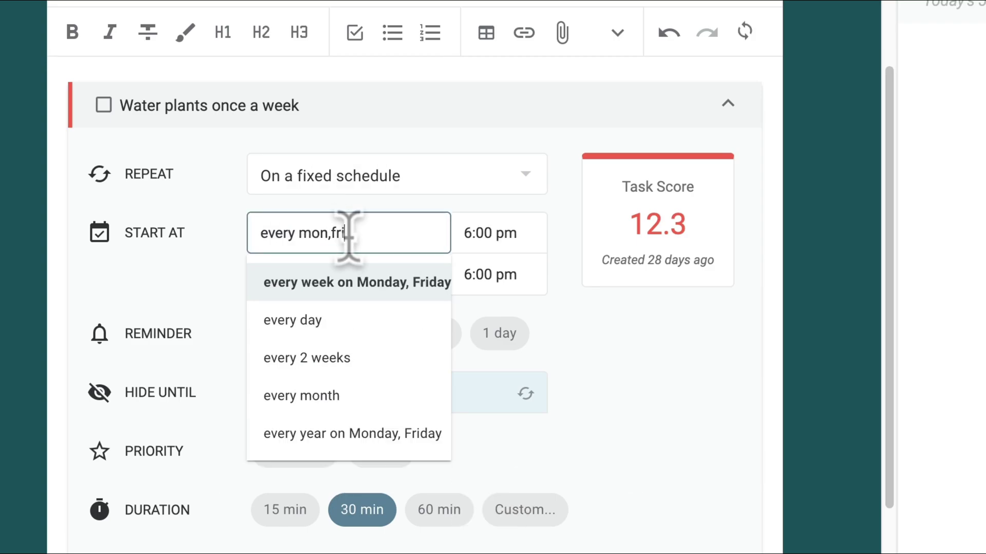
{"action": "left_click", "coordinate": [398, 283]}
{"action": "left_click", "coordinate": [489, 233]}
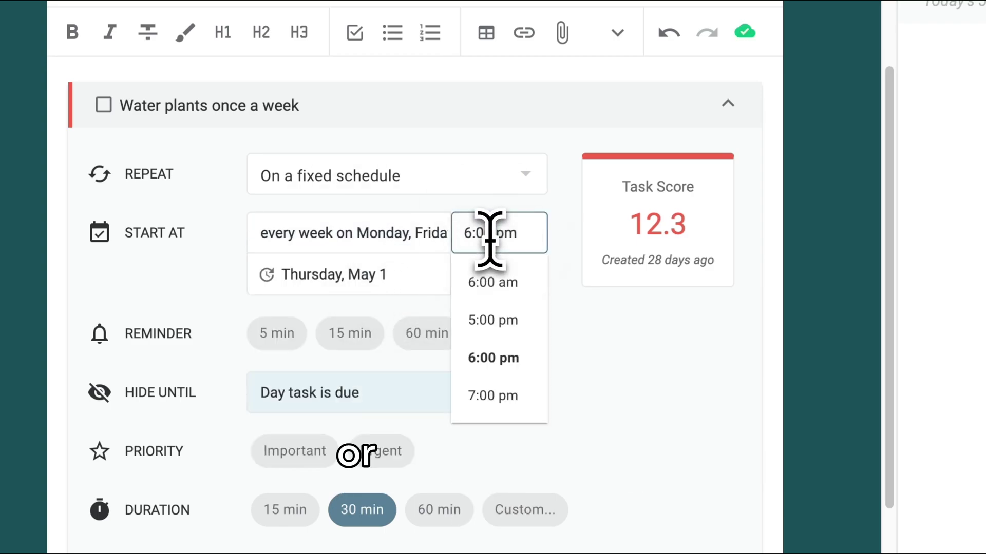
{"action": "key", "text": "super+a"}
{"action": "type", "text": "10am"}
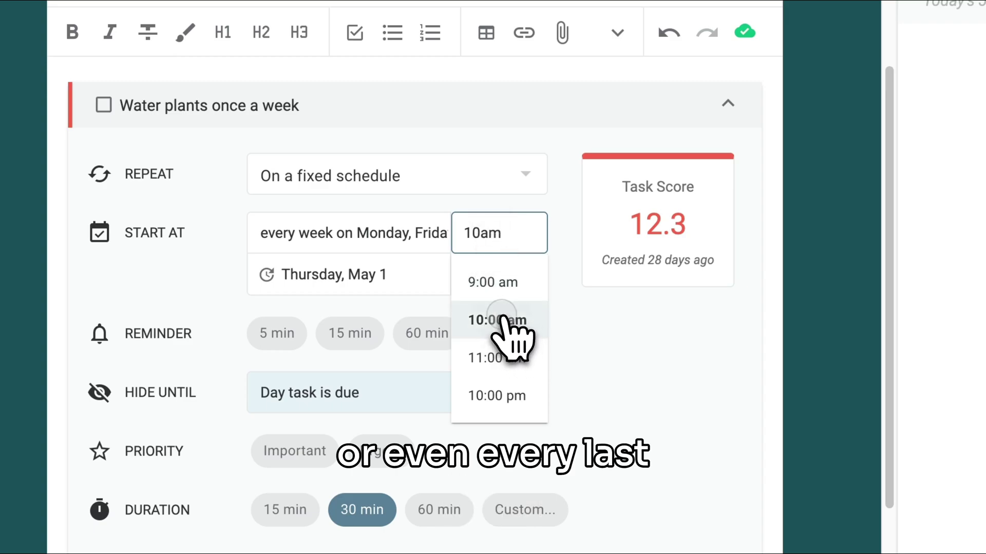
{"action": "left_click", "coordinate": [507, 321]}
- Change the recurrence pattern to every month on the last Friday
{"action": "left_click", "coordinate": [334, 229]}
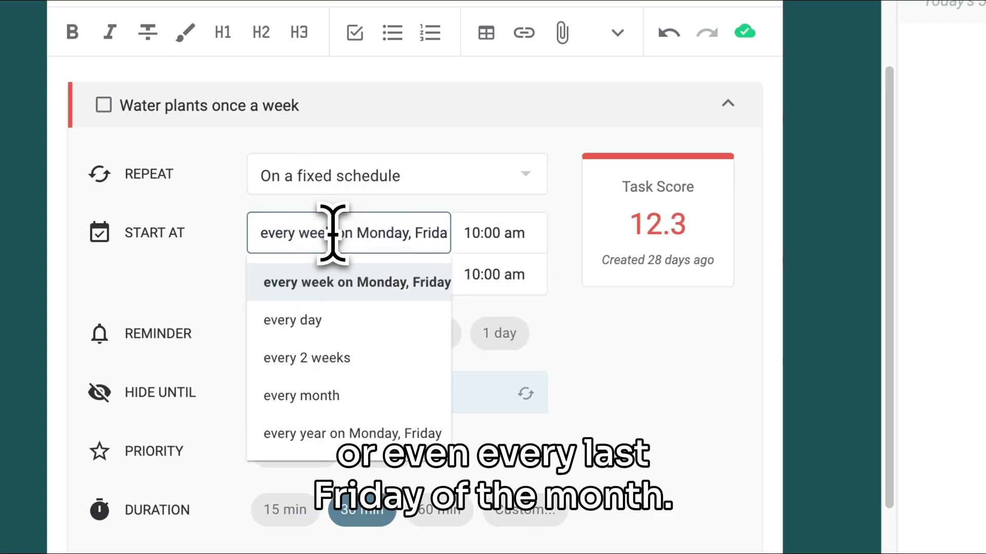
{"action": "key", "text": "super+a"}
{"action": "type", "text": "every month on"}
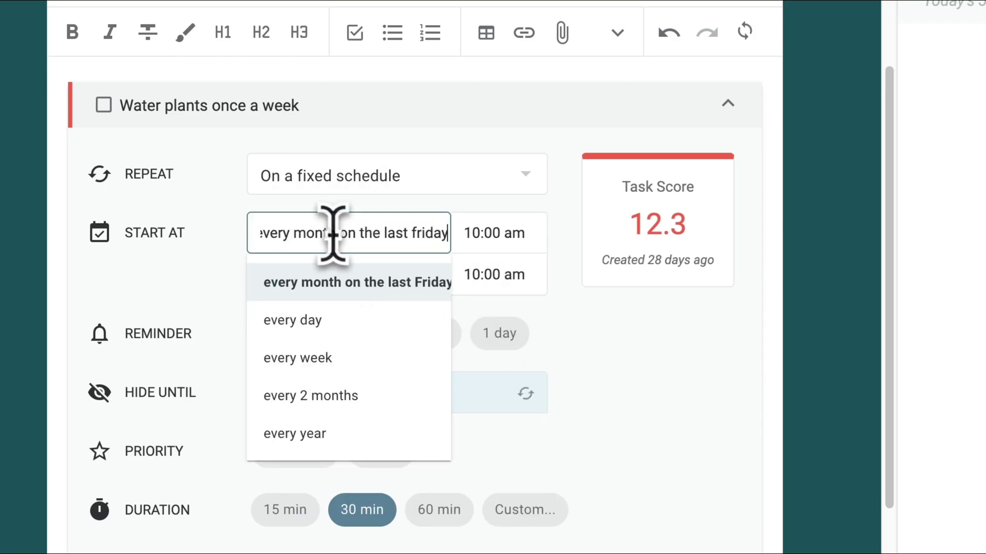
{"action": "type", "text": " the last friday"}
{"action": "left_click", "coordinate": [358, 283]}
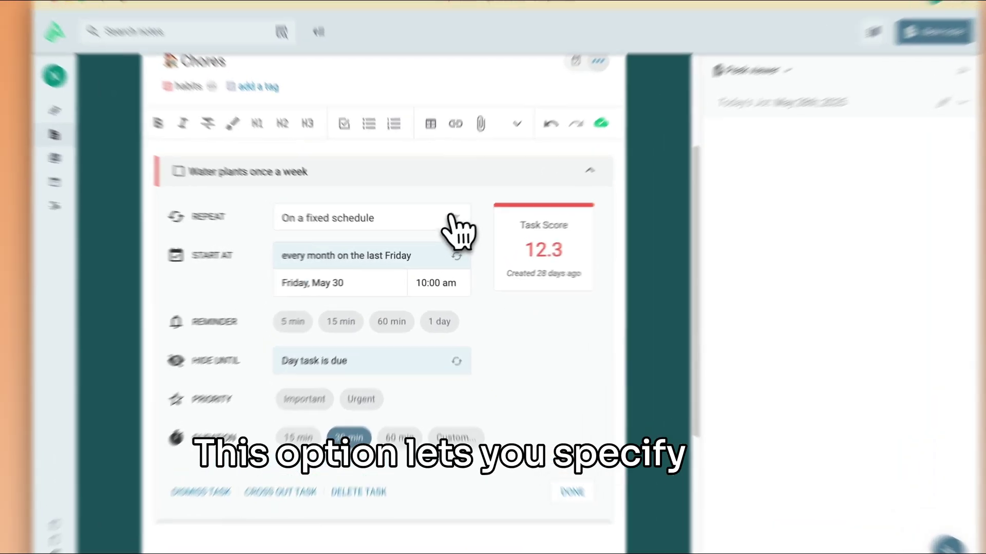
- Switch the watering task to repeat after completion, restarting 3 days after complete
{"action": "left_click", "coordinate": [444, 225]}
{"action": "left_click", "coordinate": [369, 354]}
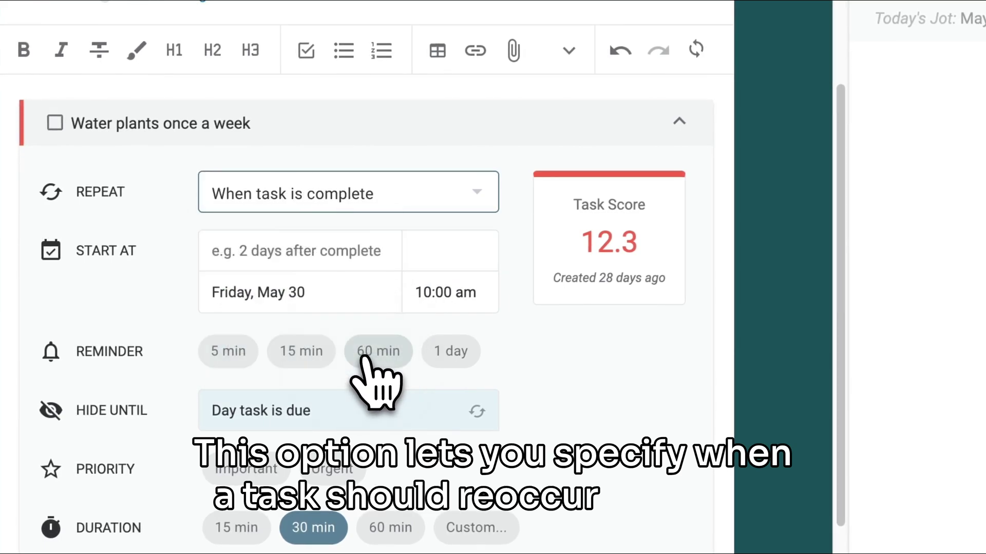
{"action": "left_click", "coordinate": [376, 255]}
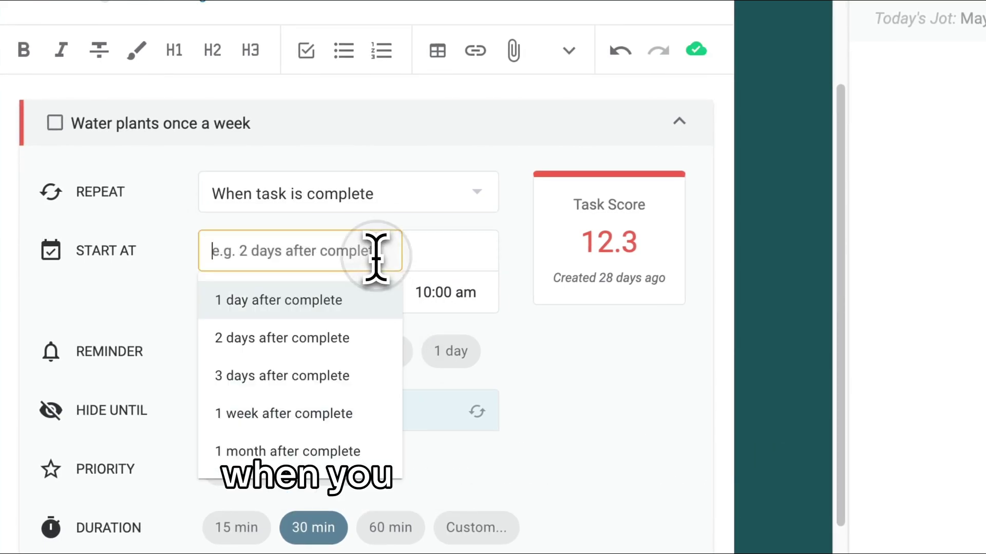
{"action": "left_click", "coordinate": [375, 377]}
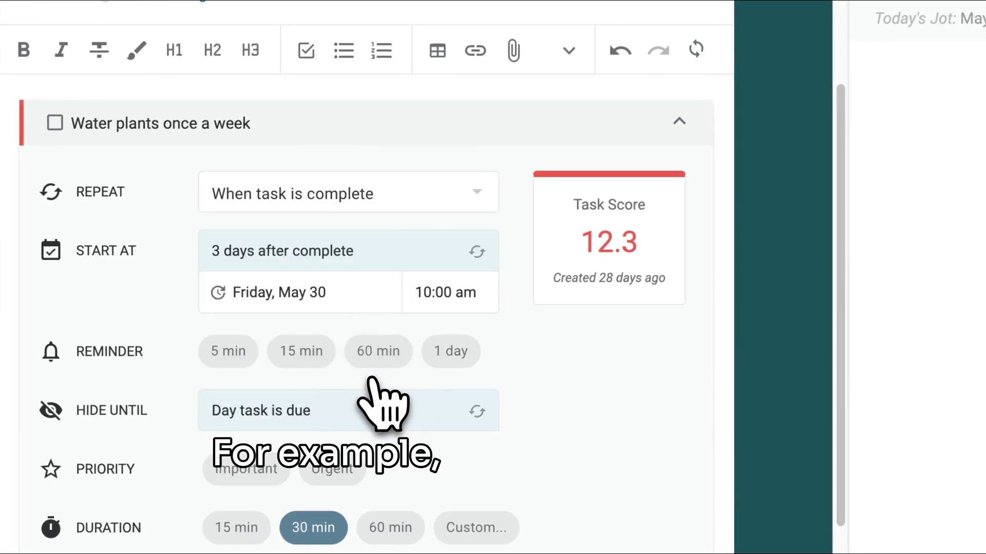
- Change the after-completion interval to 2 weeks after complete
{"action": "left_click", "coordinate": [353, 252]}
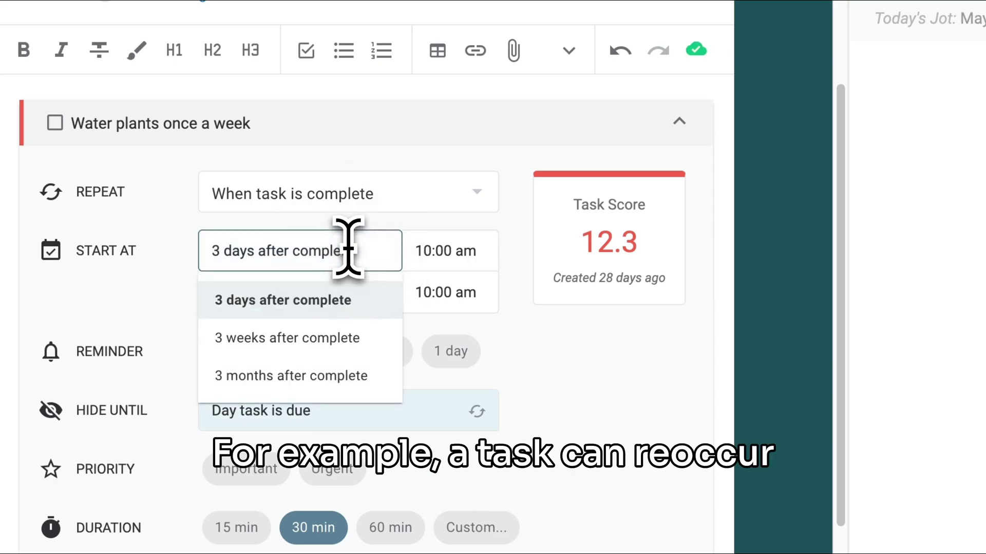
{"action": "key", "text": "super+a"}
{"action": "type", "text": "2 weeks"}
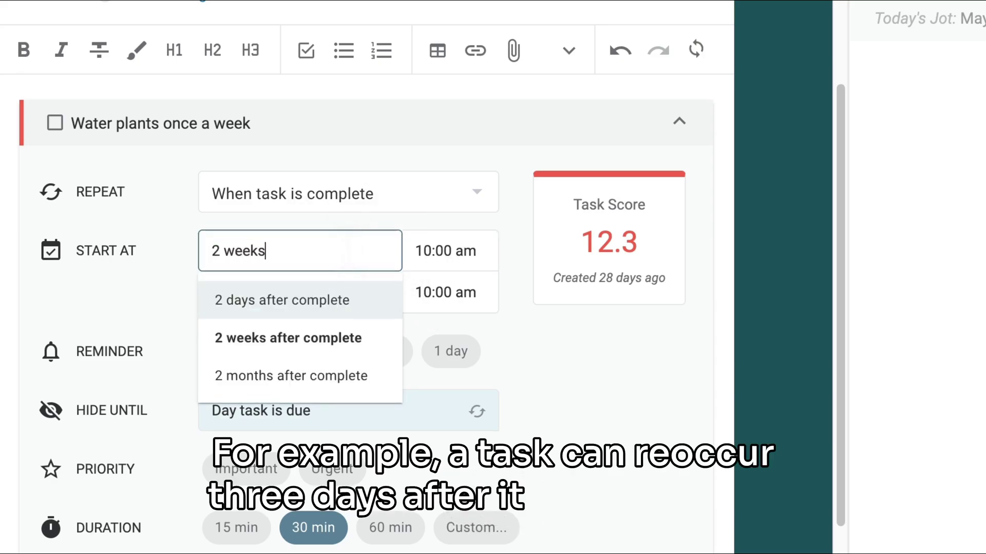
{"action": "left_click", "coordinate": [365, 334]}
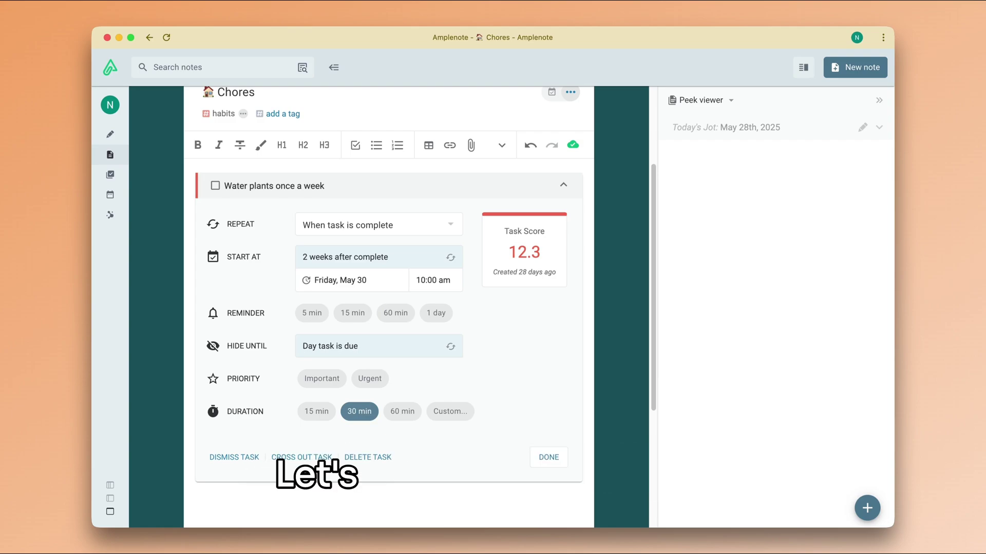
- Set the watering task to repeat on a fixed schedule every week
{"action": "left_click", "coordinate": [416, 224]}
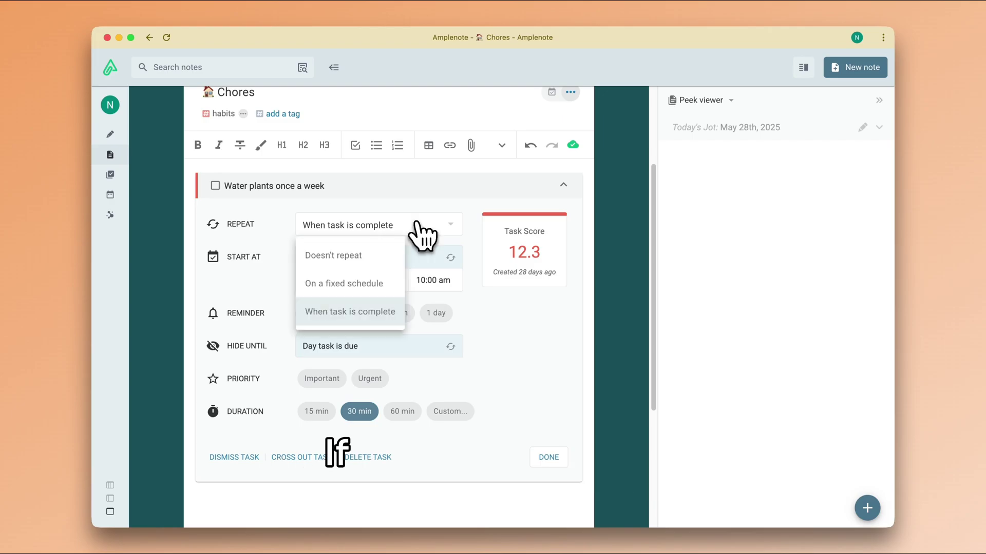
{"action": "left_click", "coordinate": [387, 281]}
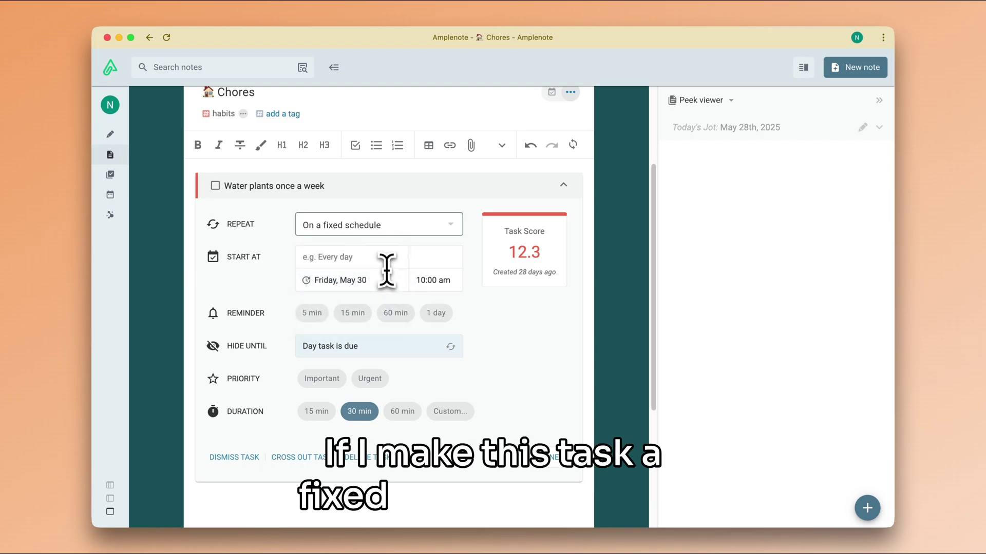
{"action": "left_click", "coordinate": [386, 256]}
{"action": "type", "text": "everry wee"}
{"action": "key", "text": "super+a"}
{"action": "type", "text": "every week"}
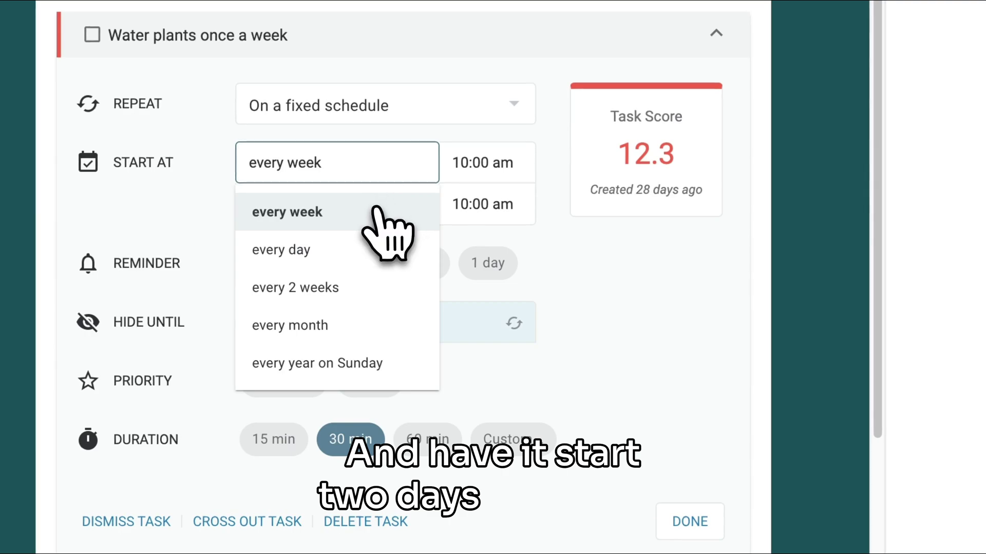
{"action": "left_click", "coordinate": [378, 211]}
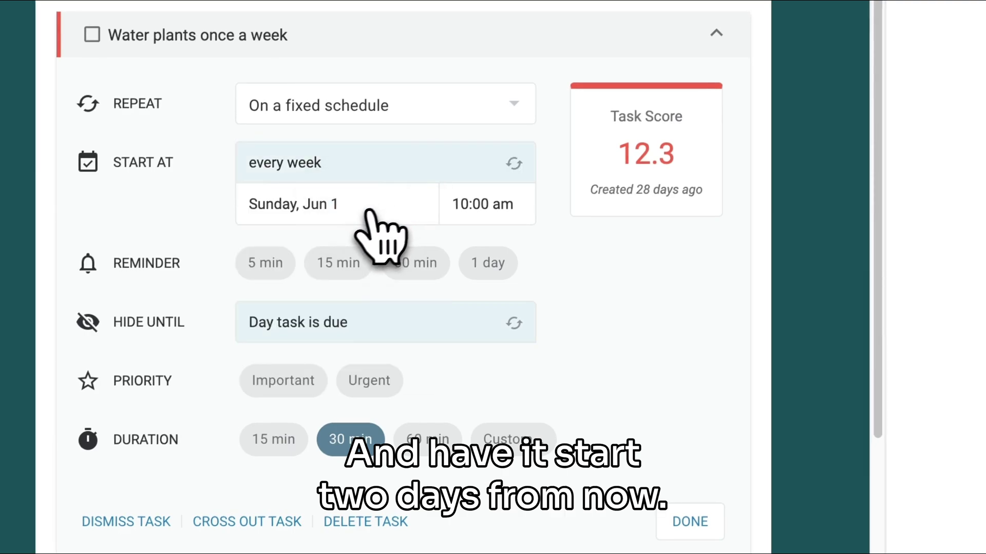
- Set the first occurrence to '2 days from now' (Friday, May 30) and finish editing
{"action": "left_click", "coordinate": [355, 206]}
{"action": "key", "text": "super+a"}
{"action": "type", "text": "2"}
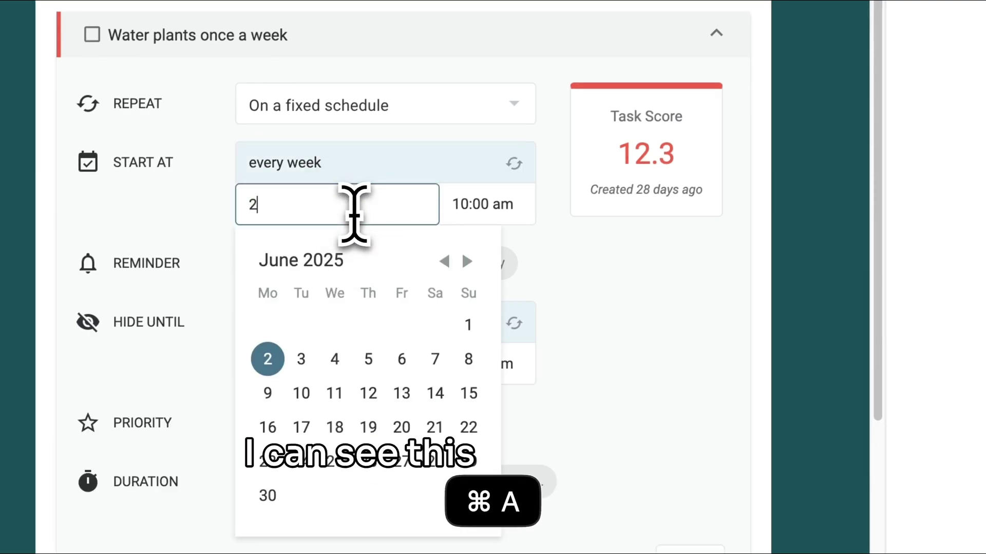
{"action": "type", "text": " days from now"}
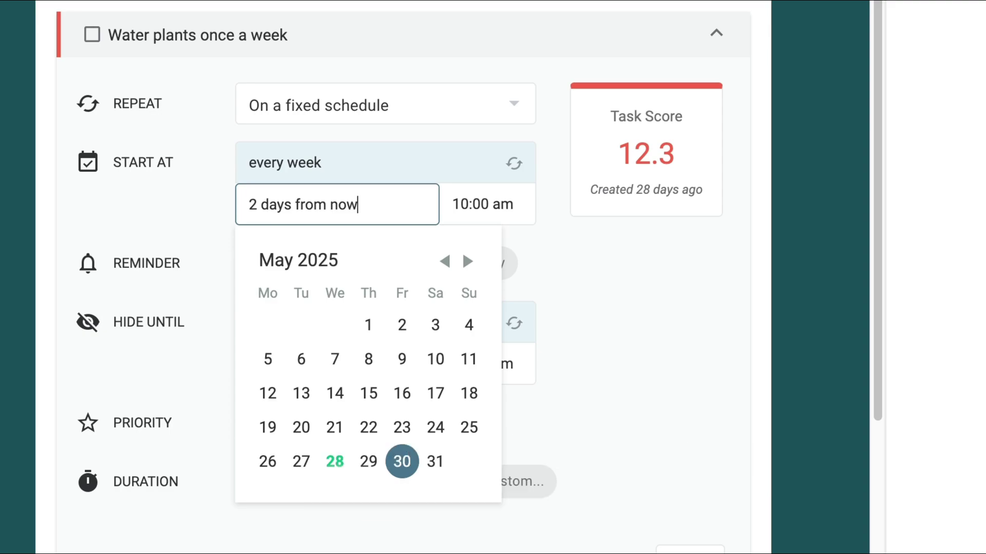
{"action": "key", "text": "Return"}
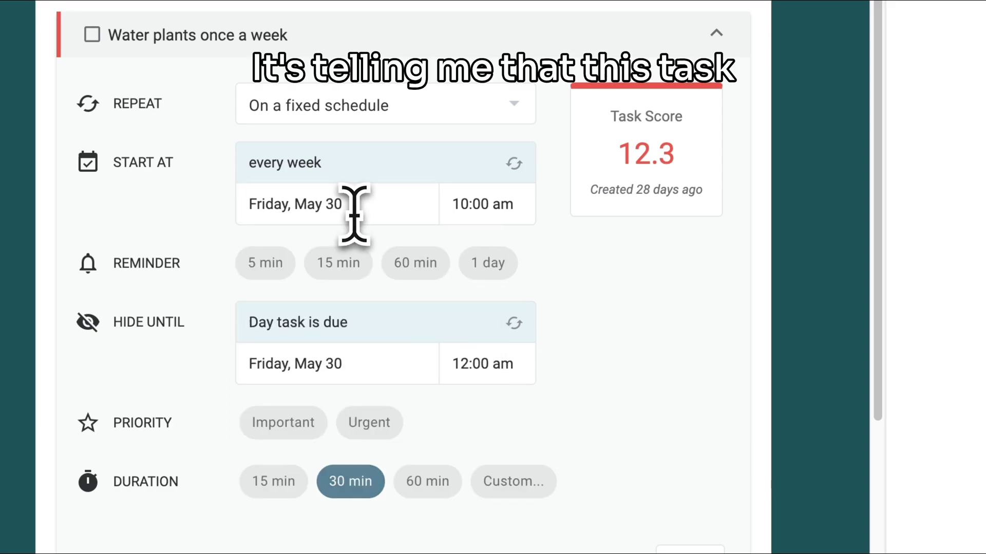
{"action": "left_click", "coordinate": [367, 373]}
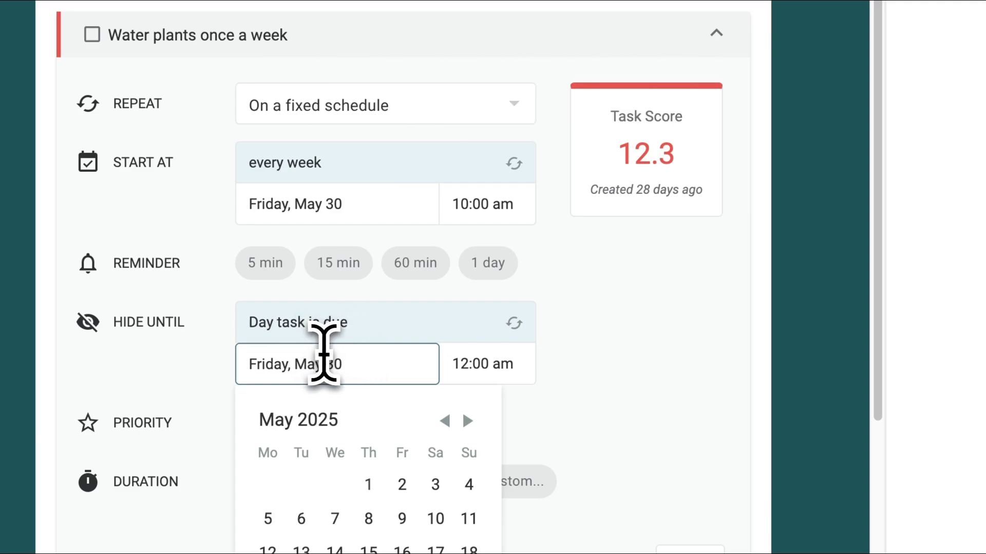
{"action": "left_click", "coordinate": [600, 343]}
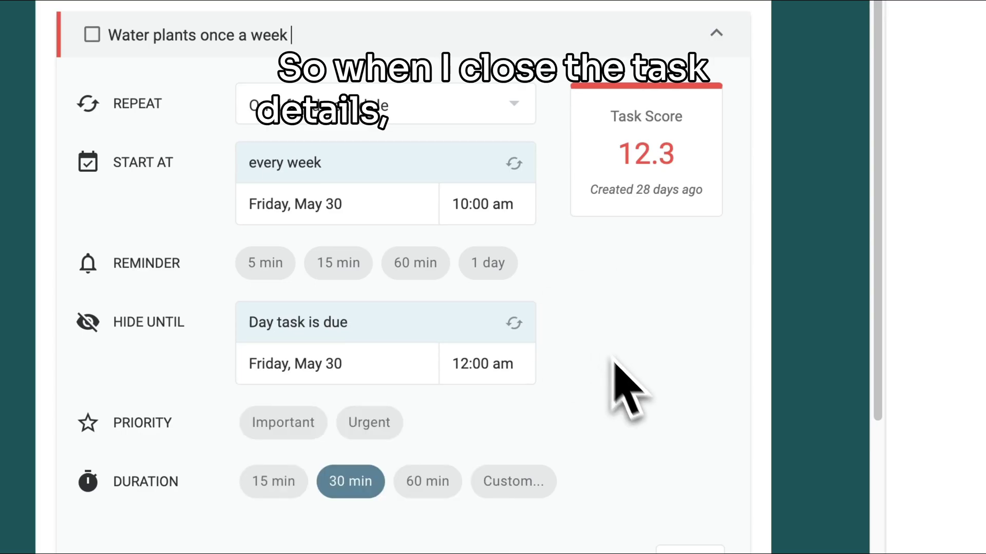
{"action": "left_click", "coordinate": [668, 463]}
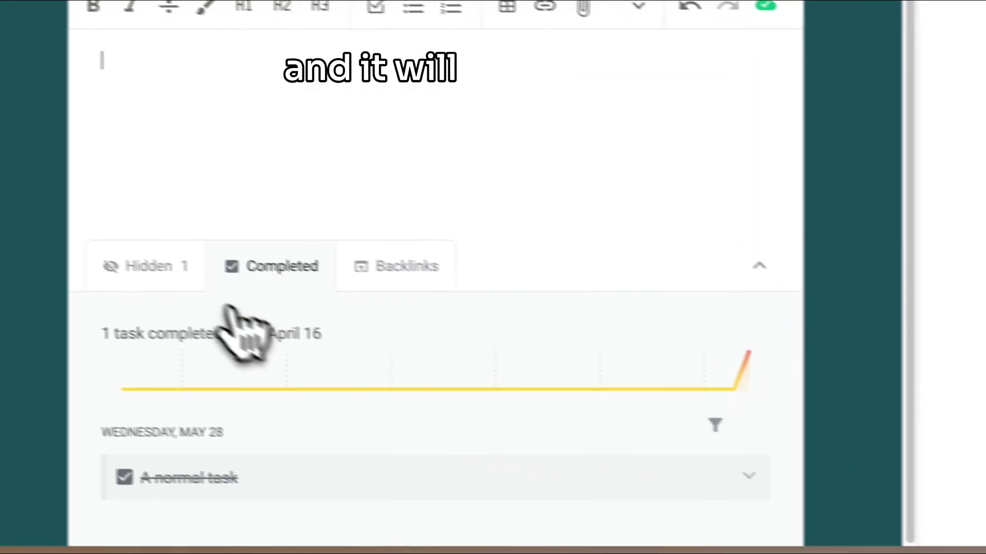
- In the Hidden tab, set the watering task's Hide Until to 2 days before due
{"action": "left_click", "coordinate": [92, 251]}
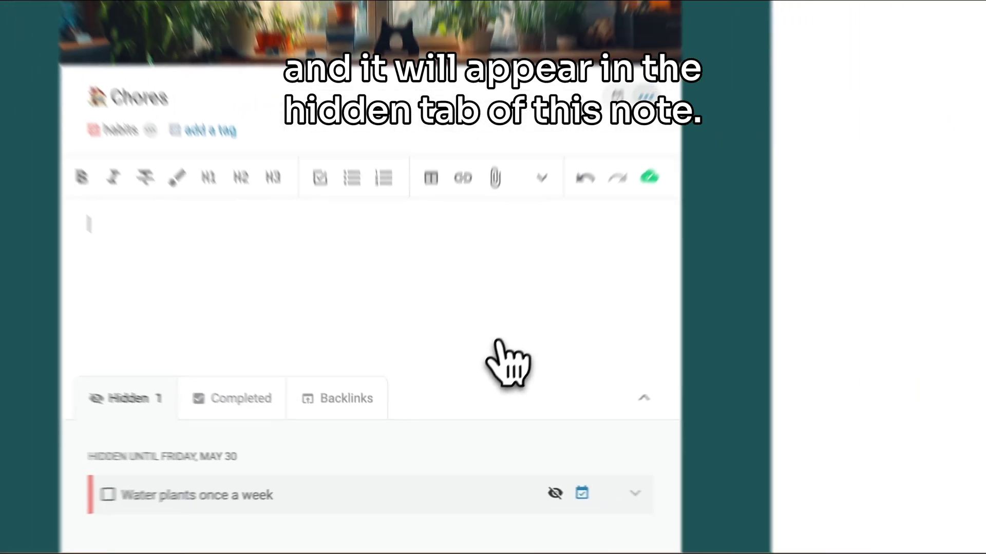
{"action": "left_click", "coordinate": [634, 493]}
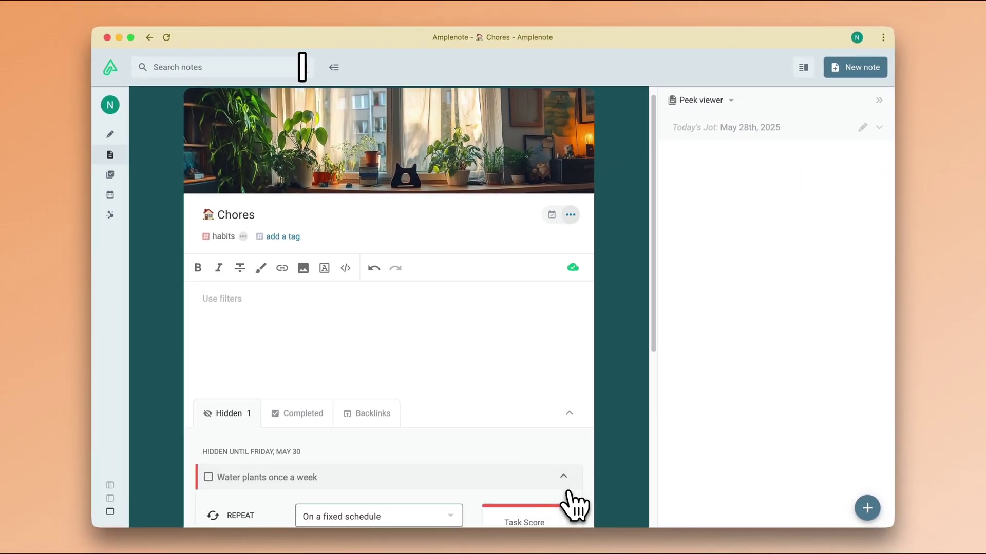
{"action": "scroll", "coordinate": [432, 499], "scroll_direction": "down", "scroll_amount": 6}
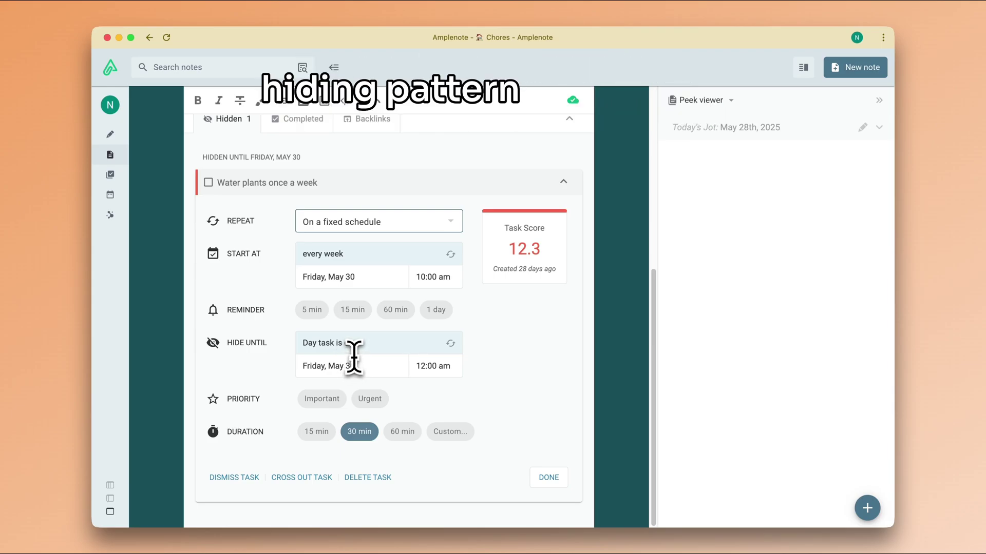
{"action": "left_click", "coordinate": [354, 344]}
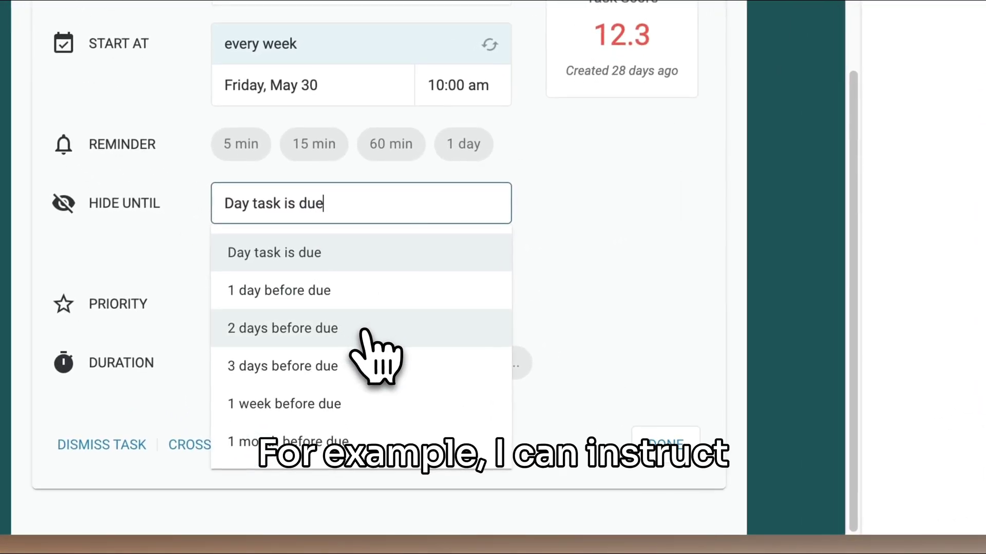
{"action": "left_click", "coordinate": [363, 331]}
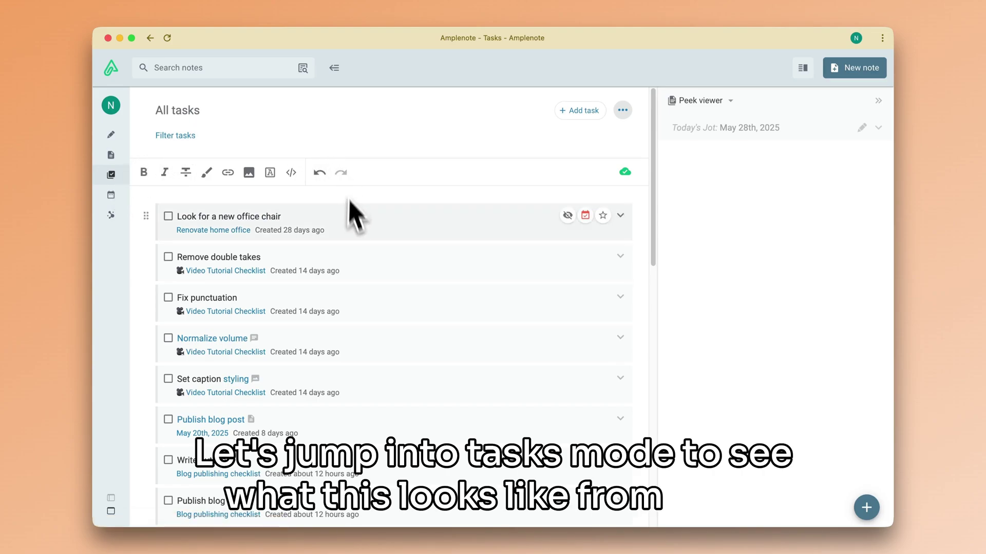
{"action": "scroll", "coordinate": [354, 298], "scroll_direction": "down", "scroll_amount": 5}
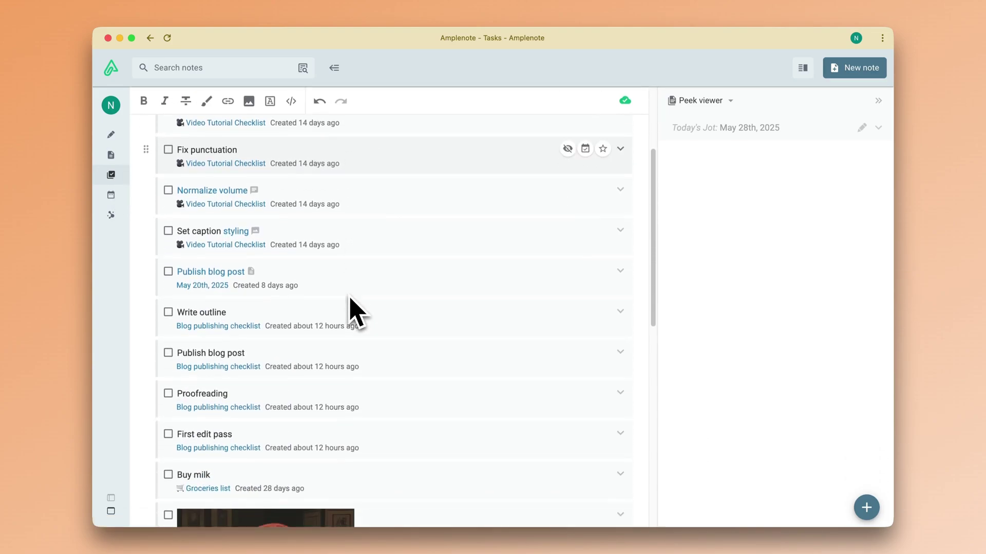
{"action": "scroll", "coordinate": [354, 311], "scroll_direction": "up", "scroll_amount": 6}
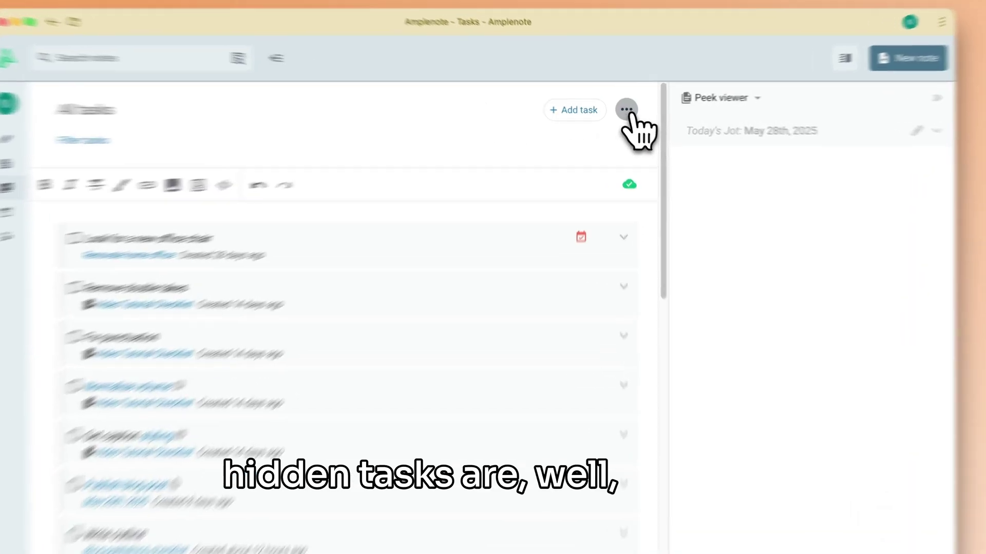
{"action": "left_click", "coordinate": [622, 110]}
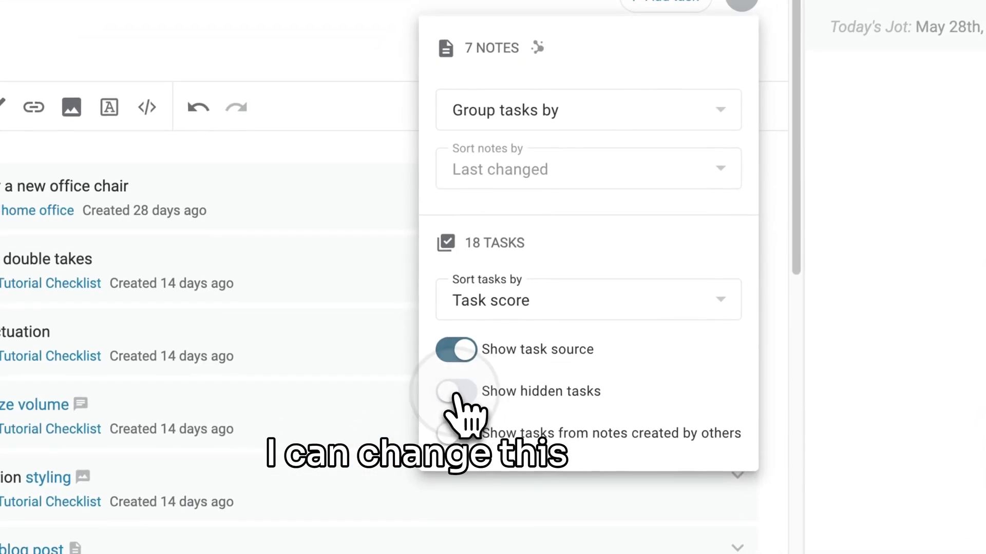
{"action": "left_click", "coordinate": [456, 393]}
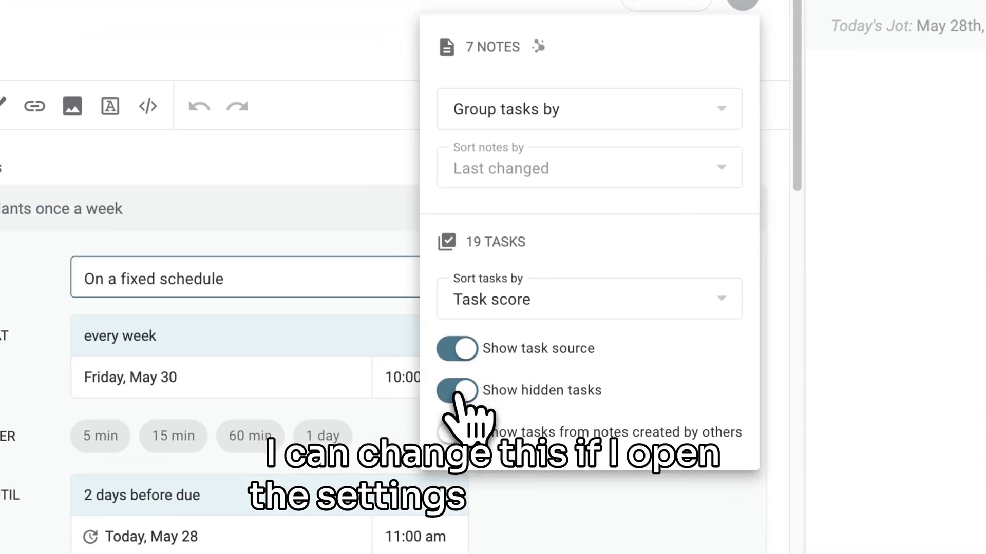
{"action": "left_click", "coordinate": [349, 169]}
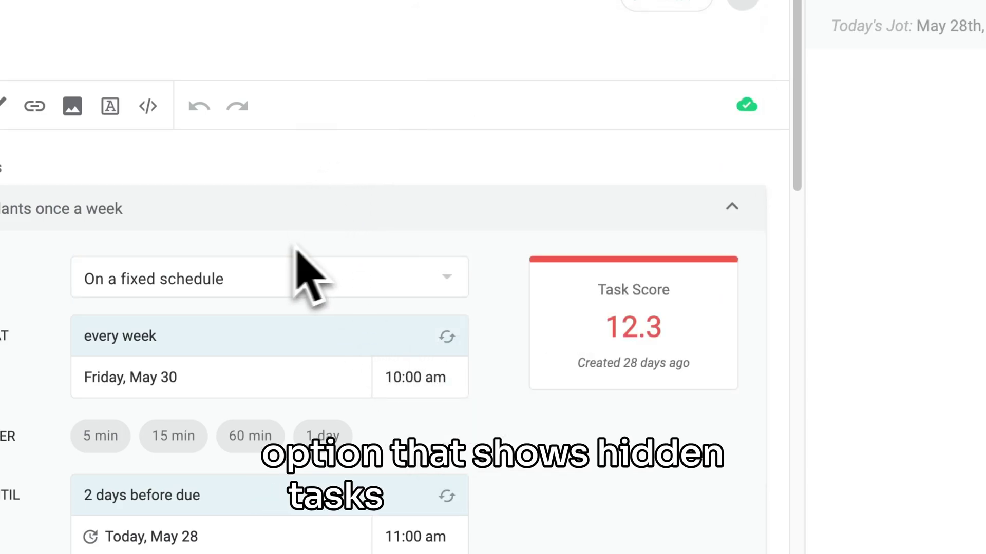
{"action": "left_click", "coordinate": [731, 208]}
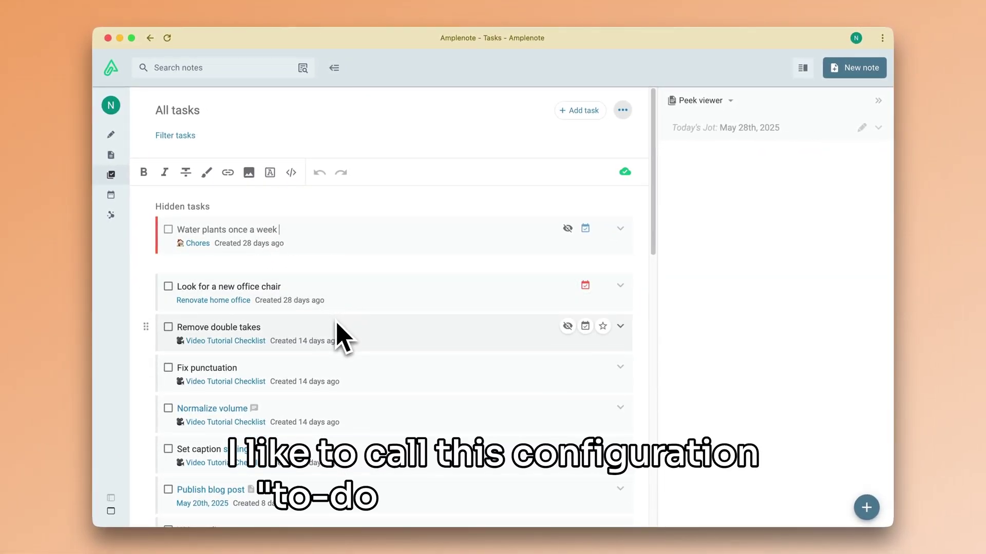
{"action": "scroll", "coordinate": [336, 331], "scroll_direction": "down", "scroll_amount": 10}
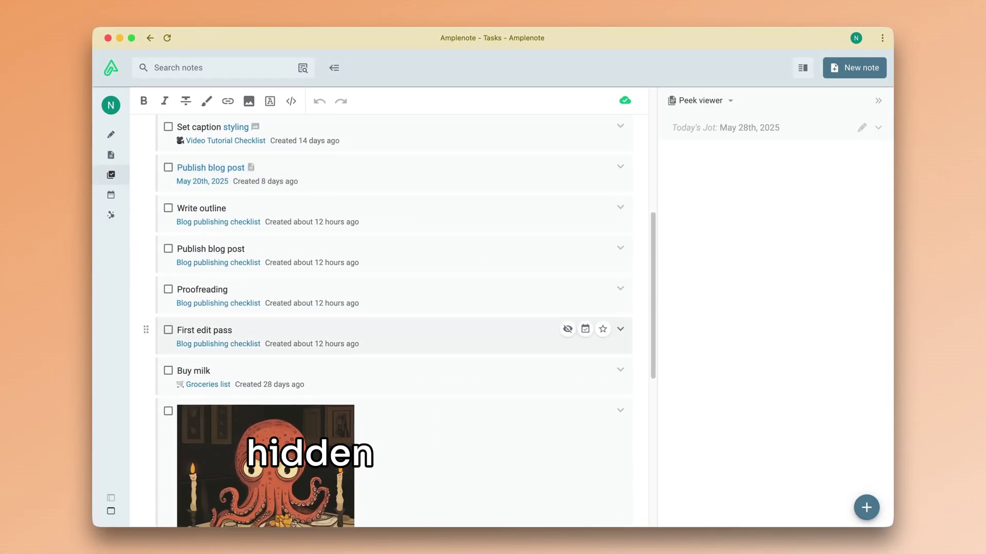
{"action": "scroll", "coordinate": [352, 326], "scroll_direction": "down", "scroll_amount": 1}
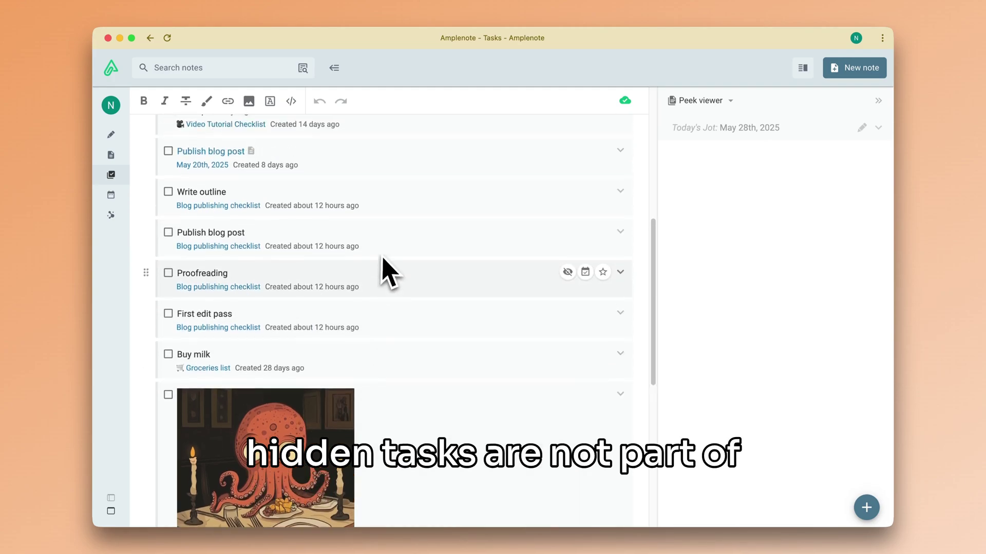
{"action": "scroll", "coordinate": [383, 259], "scroll_direction": "up", "scroll_amount": 10}
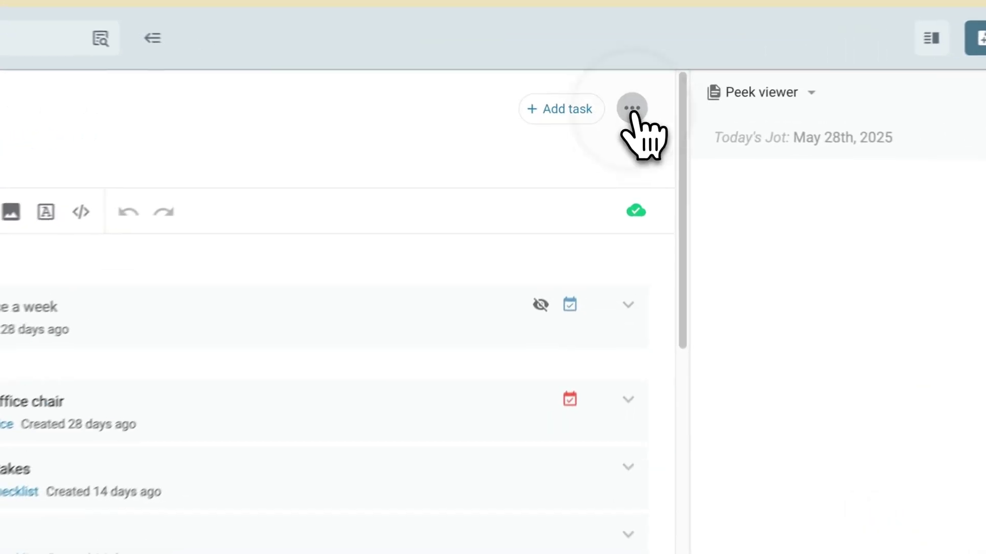
- Group the All tasks list by Scheduled date from the ••• display options
{"action": "left_click", "coordinate": [622, 109]}
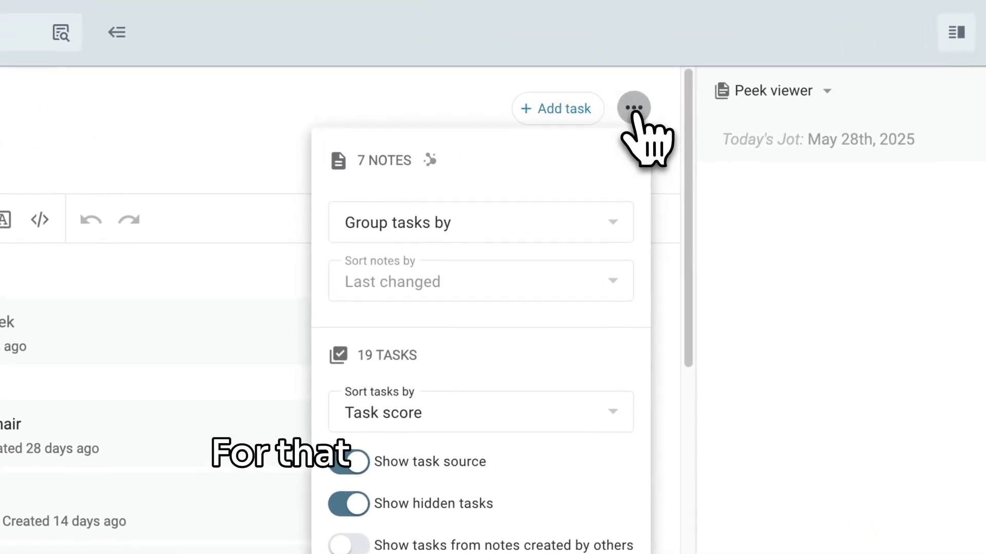
{"action": "left_click", "coordinate": [582, 222]}
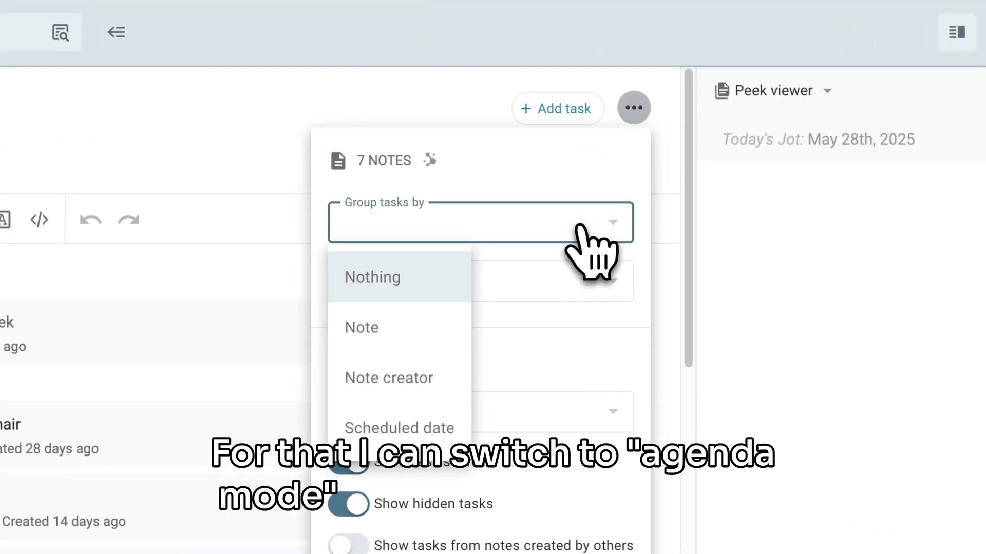
{"action": "left_click", "coordinate": [391, 429]}
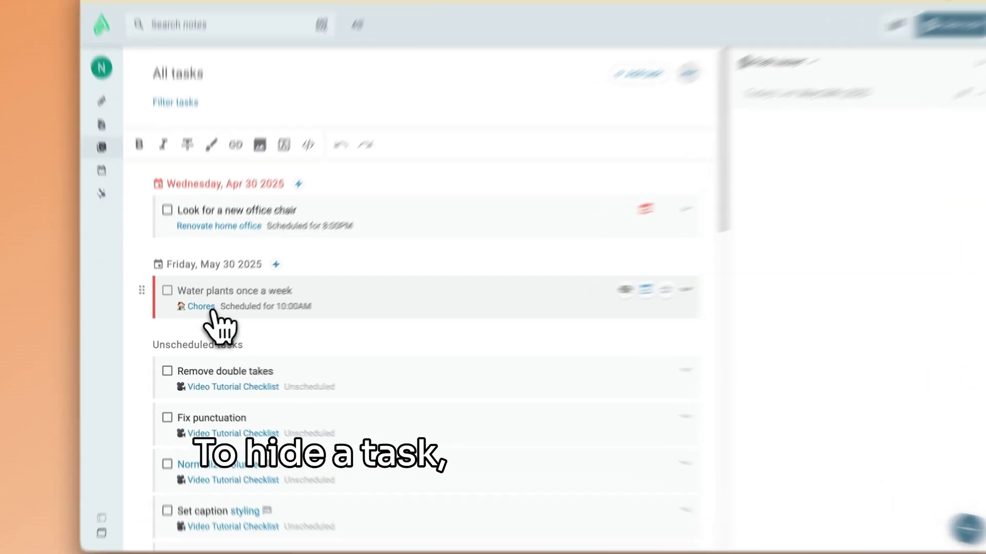
- In Chores, add 'A normal task' and hide it for 5 days, until Monday, June 2
{"action": "left_click", "coordinate": [200, 313]}
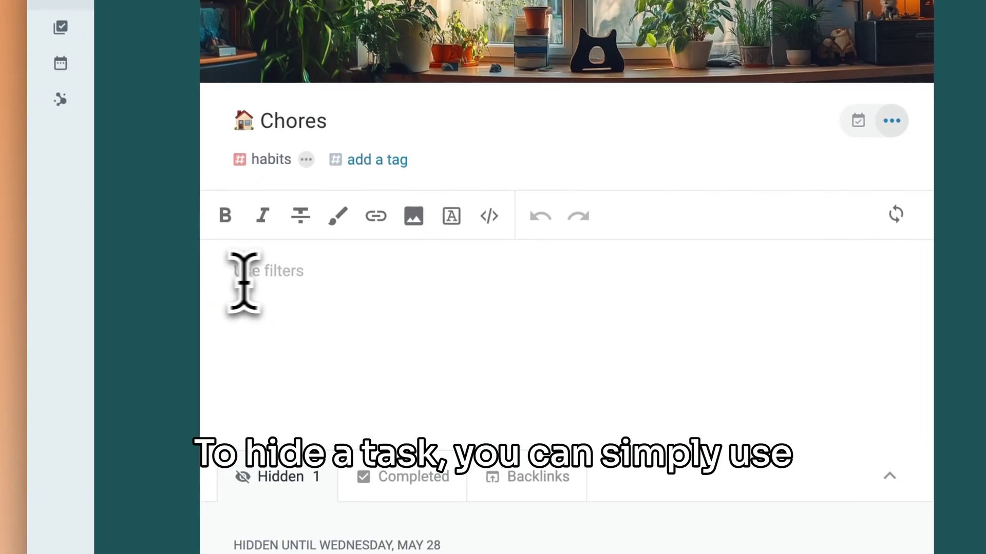
{"action": "left_click", "coordinate": [400, 299]}
{"action": "type", "text": "["}
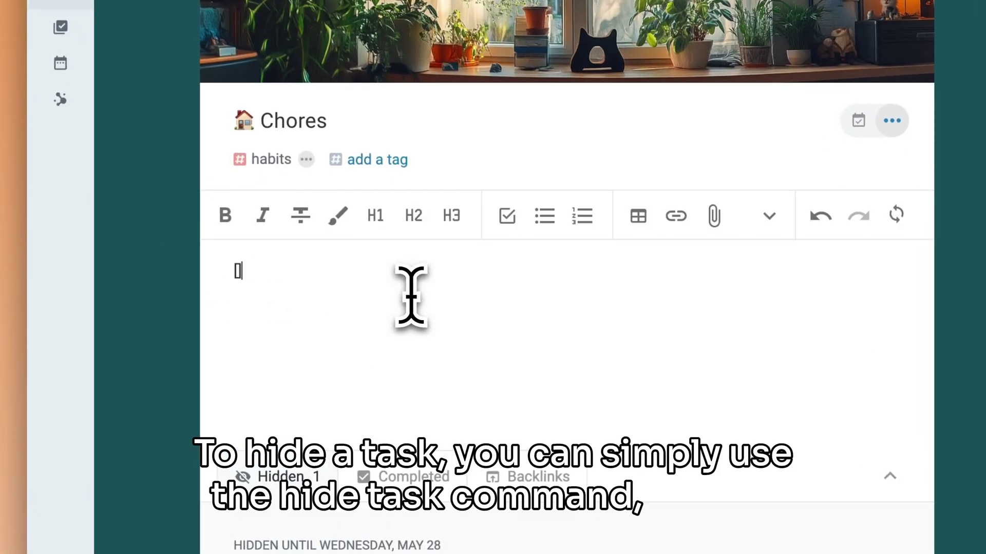
{"action": "type", "text": " A"}
{"action": "type", "text": " normal task /"}
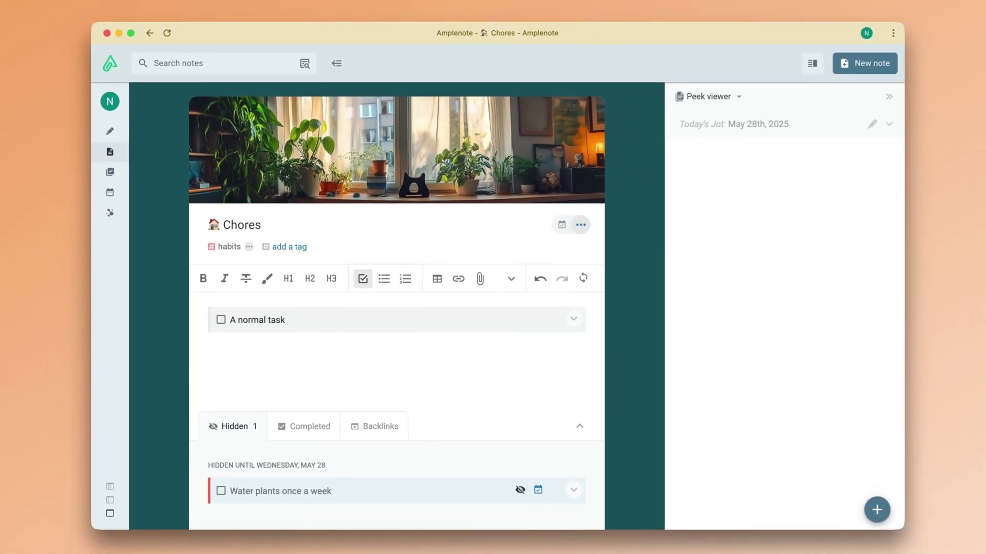
{"action": "type", "text": "hid"}
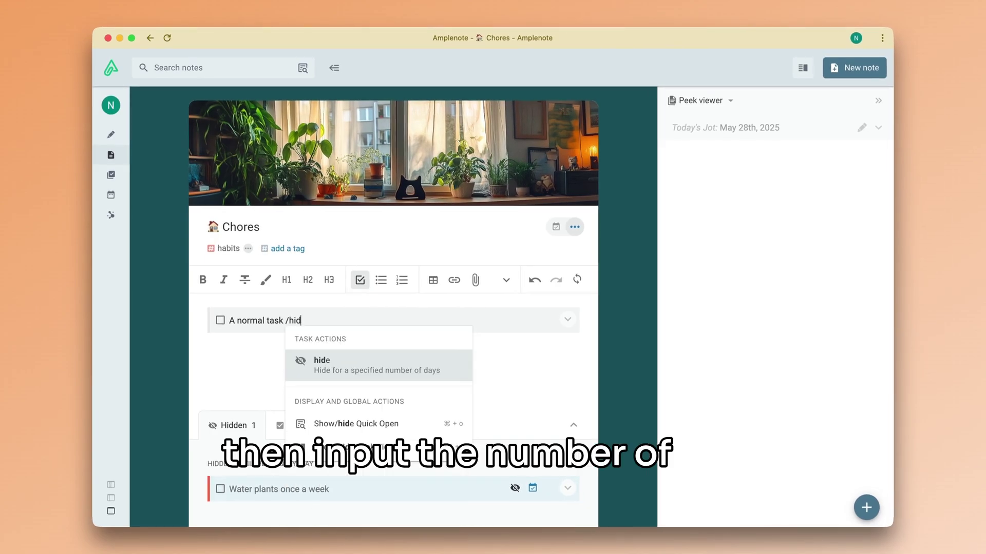
{"action": "left_click", "coordinate": [365, 365]}
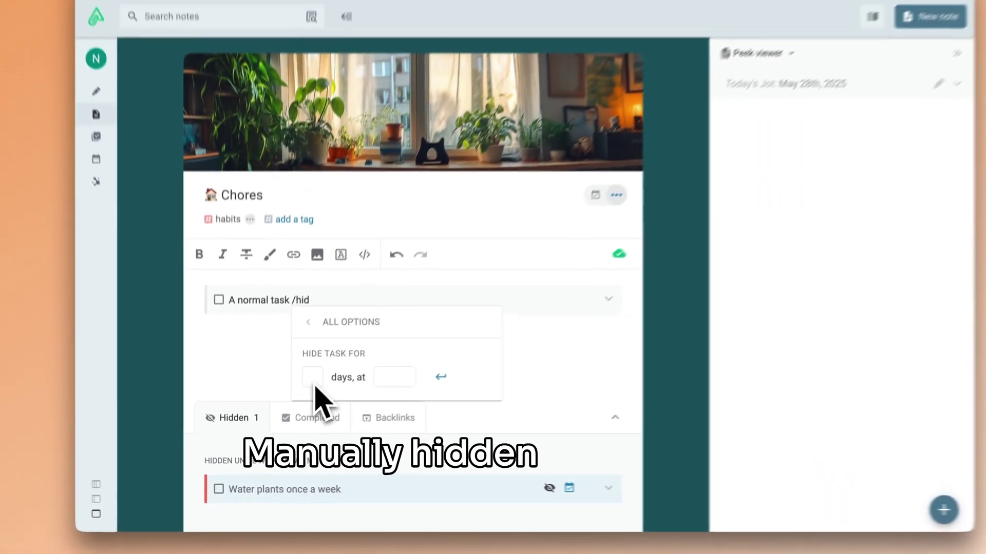
{"action": "type", "text": "5"}
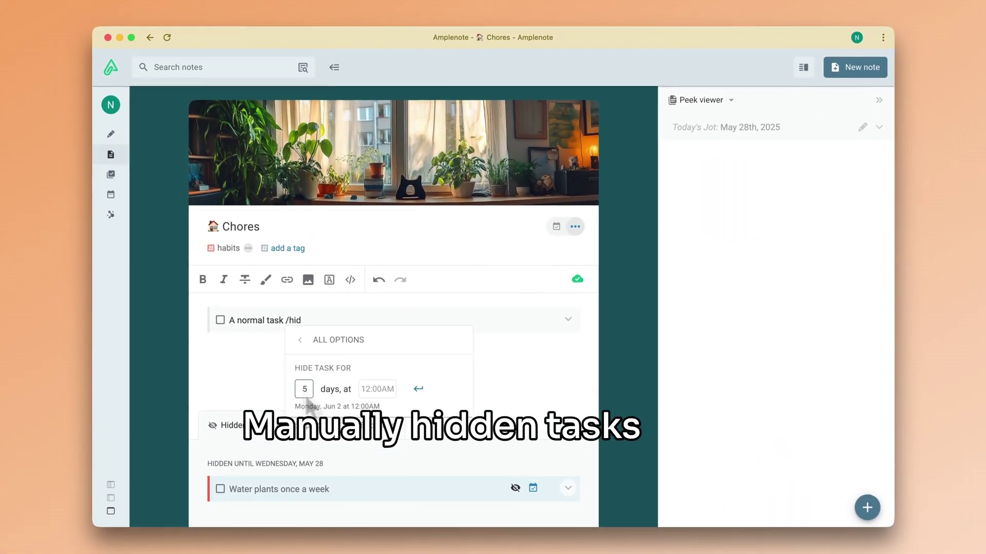
{"action": "key", "text": "Return"}
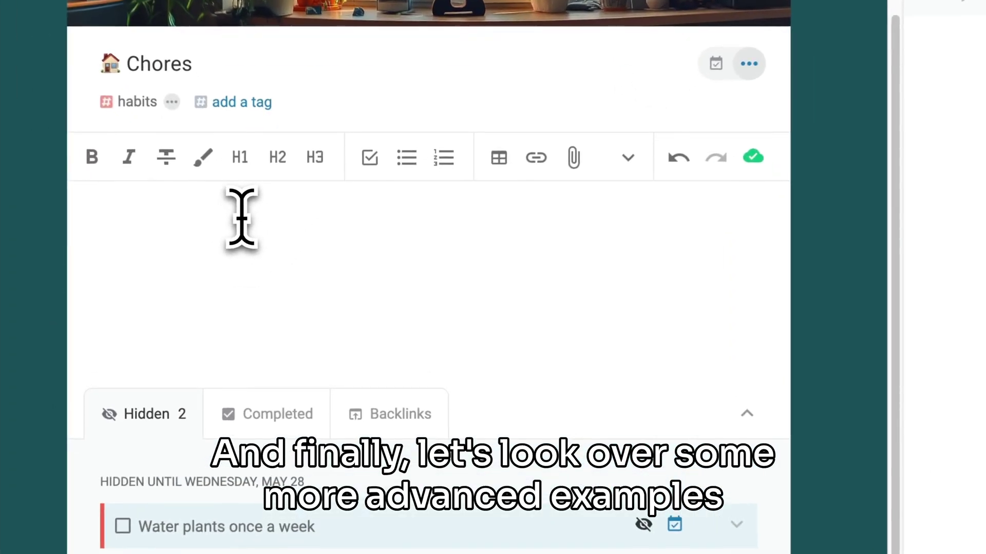
- Add a 'More recurrence patterns' task repeating on a fixed schedule every weekday
{"action": "type", "text": "[] More rec"}
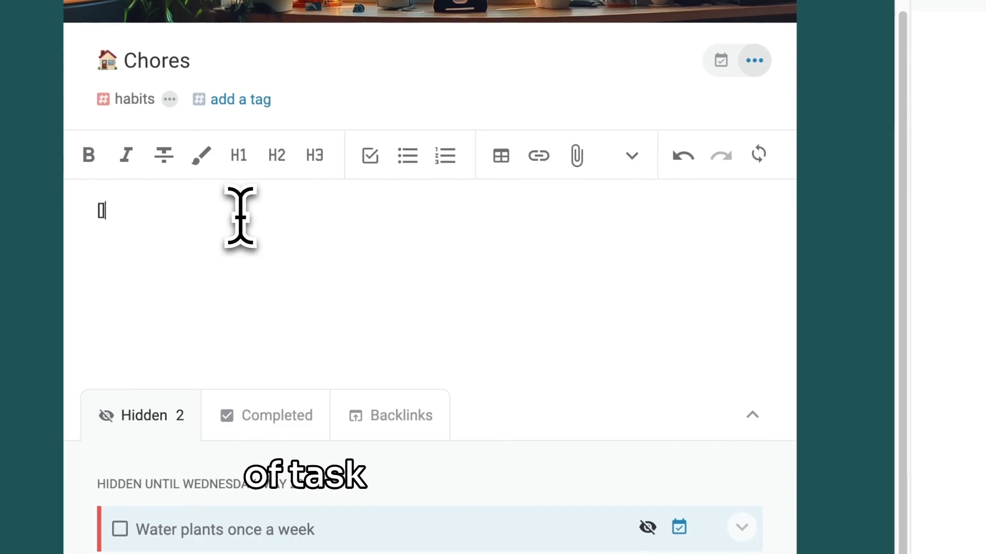
{"action": "type", "text": "urrence patterns"}
{"action": "key", "text": "super+period"}
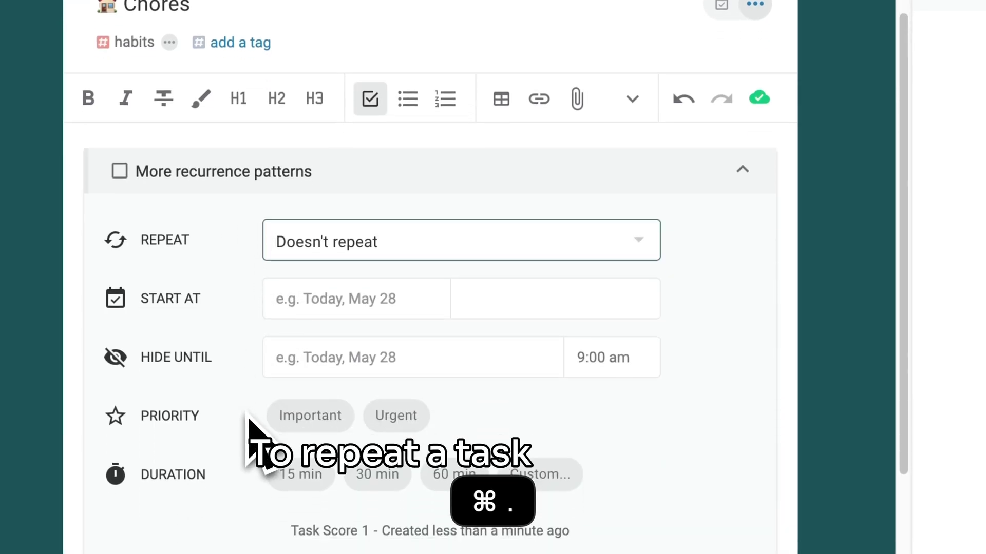
{"action": "scroll", "coordinate": [249, 421], "scroll_direction": "down", "scroll_amount": 2}
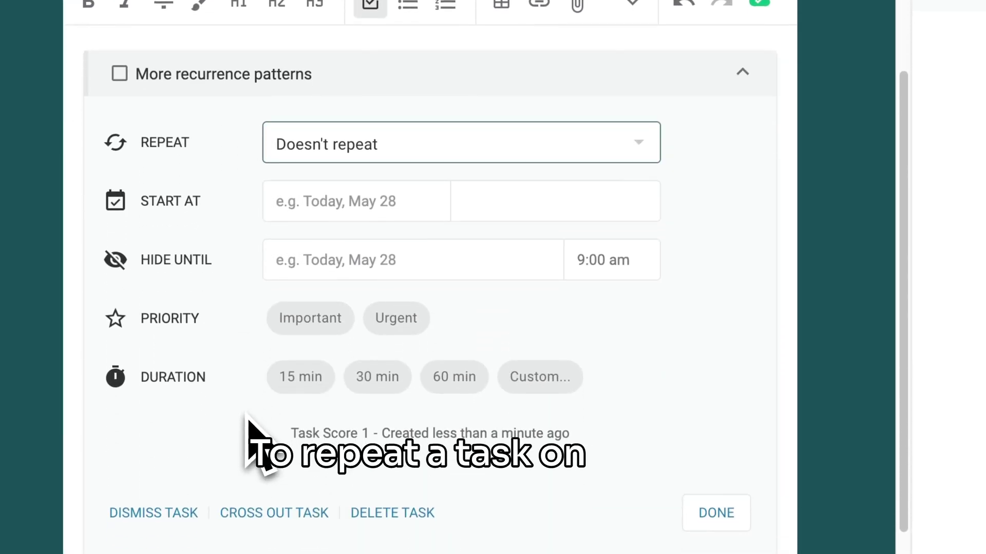
{"action": "left_click", "coordinate": [380, 174]}
{"action": "left_click", "coordinate": [365, 248]}
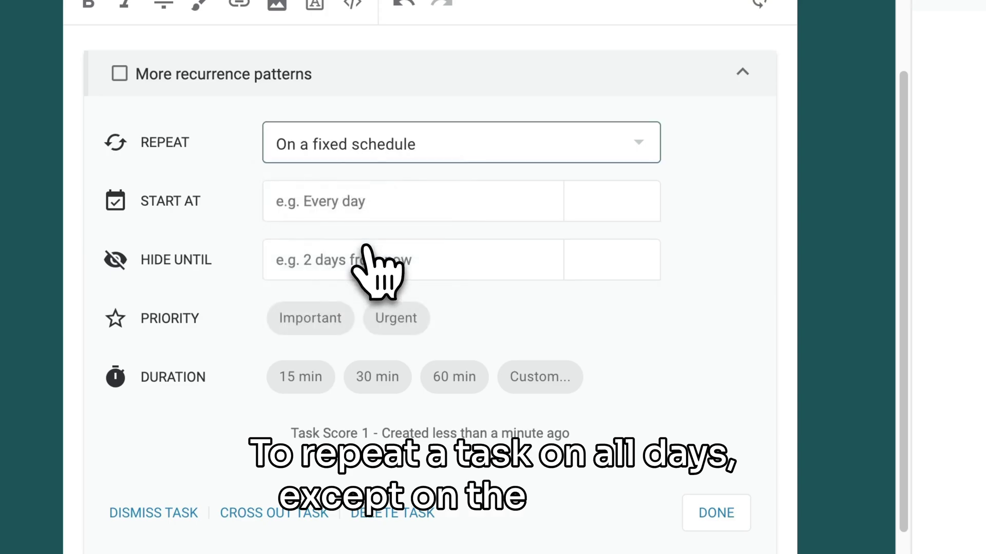
{"action": "left_click", "coordinate": [387, 202]}
{"action": "type", "text": "ever"}
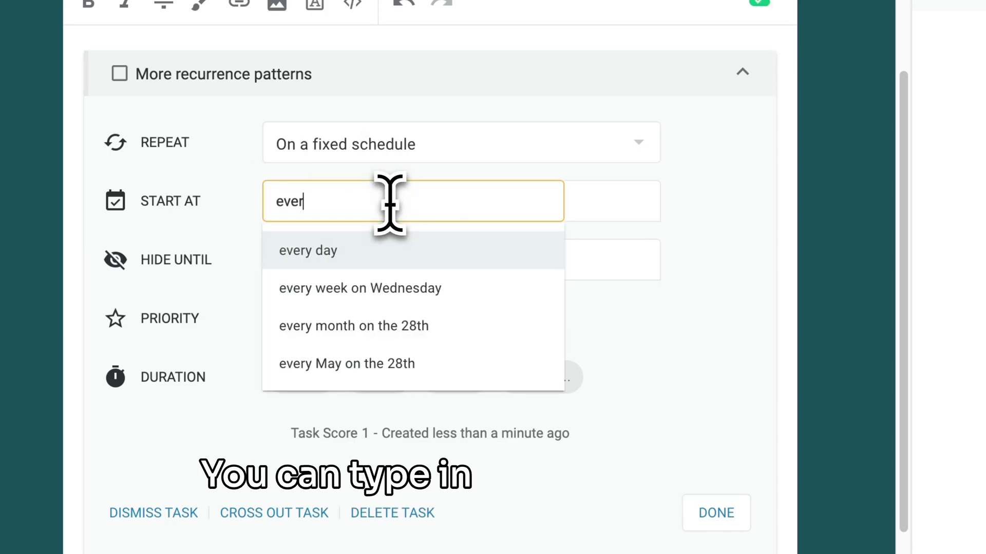
{"action": "type", "text": "y weekday"}
{"action": "left_click", "coordinate": [441, 252]}
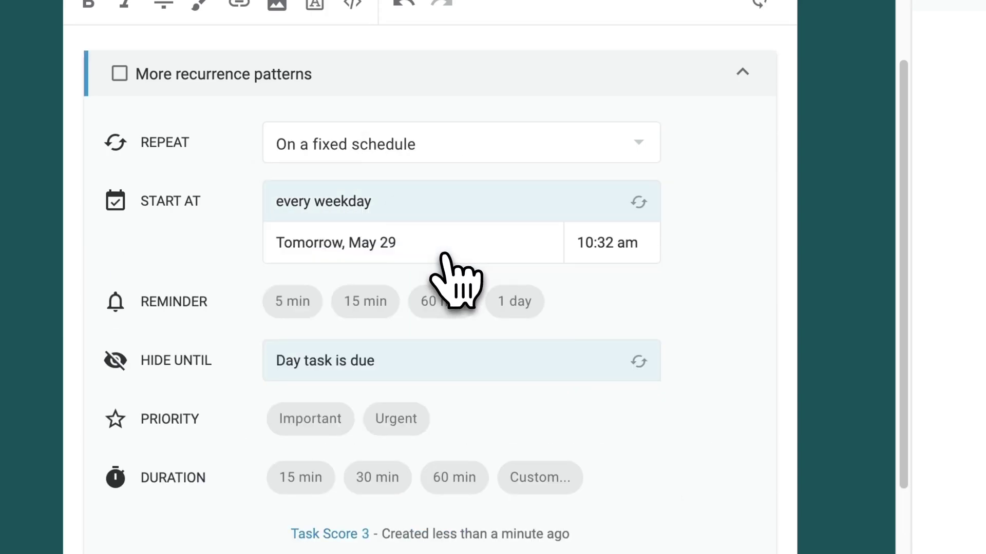
- Change its recurrence to every week on Monday, Wednesday and Friday
{"action": "left_click", "coordinate": [414, 203]}
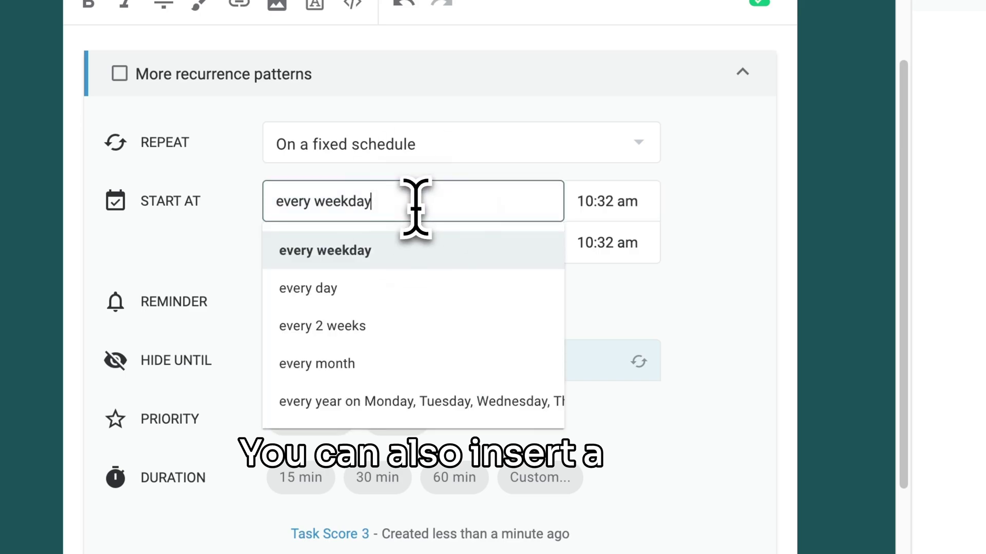
{"action": "key", "text": "alt+BackSpace"}
{"action": "type", "text": "mon,wed,fri"}
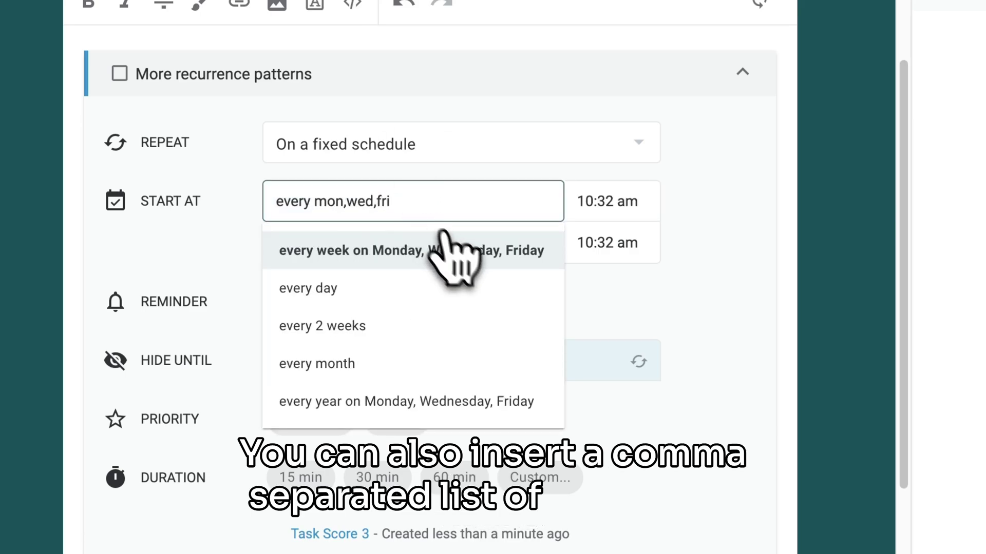
{"action": "left_click", "coordinate": [446, 241]}
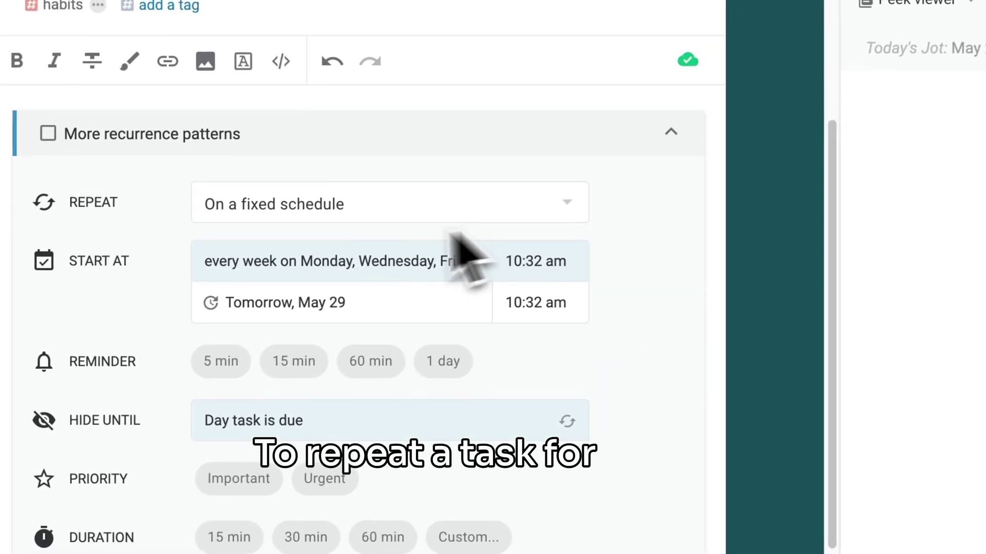
- Change the recurrence to every day for 15 times
{"action": "left_click", "coordinate": [397, 267]}
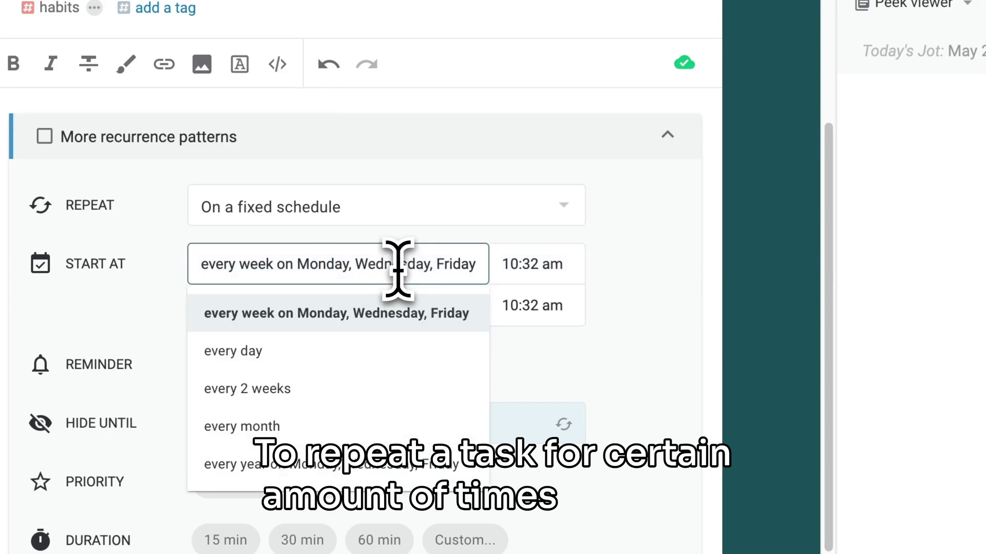
{"action": "type", "text": "every day for 15 time"}
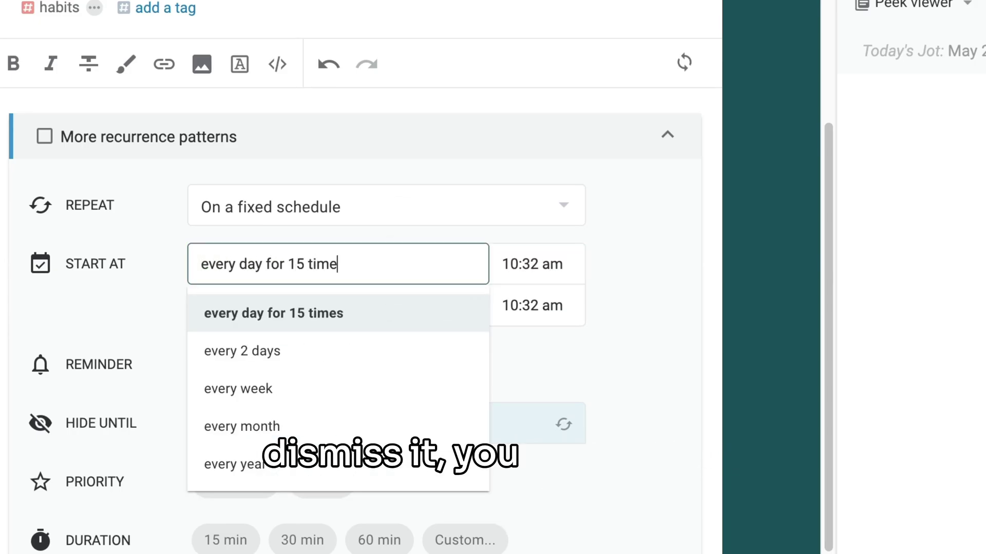
{"action": "left_click", "coordinate": [414, 312]}
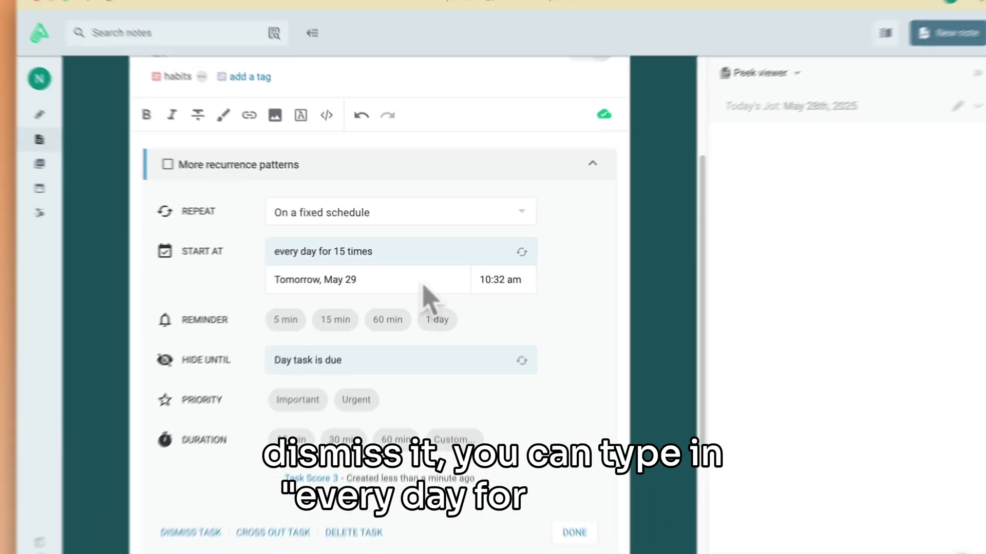